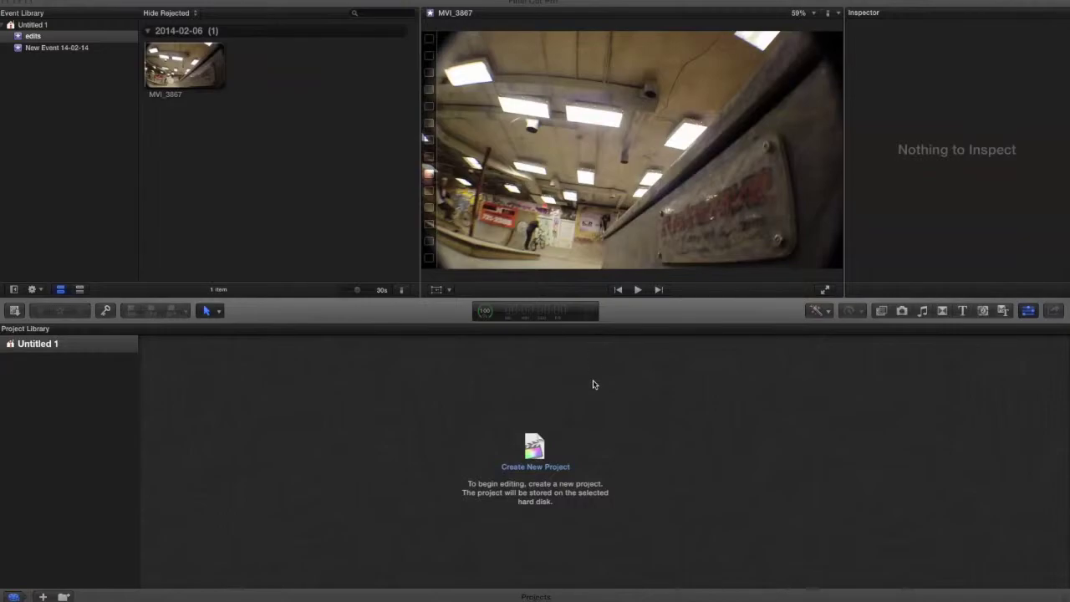
# Step: Create the project 'Ramped Slo-mo how to' with edits kept as the default event
pyautogui.click(539, 447)
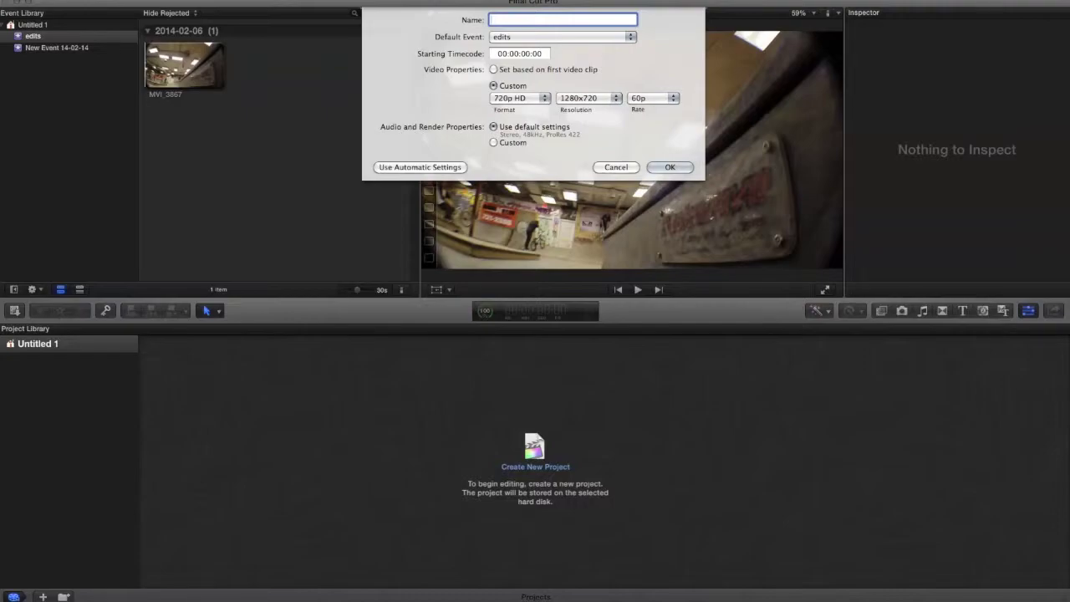
pyautogui.write('o-mo how to')
pyautogui.click(582, 36)
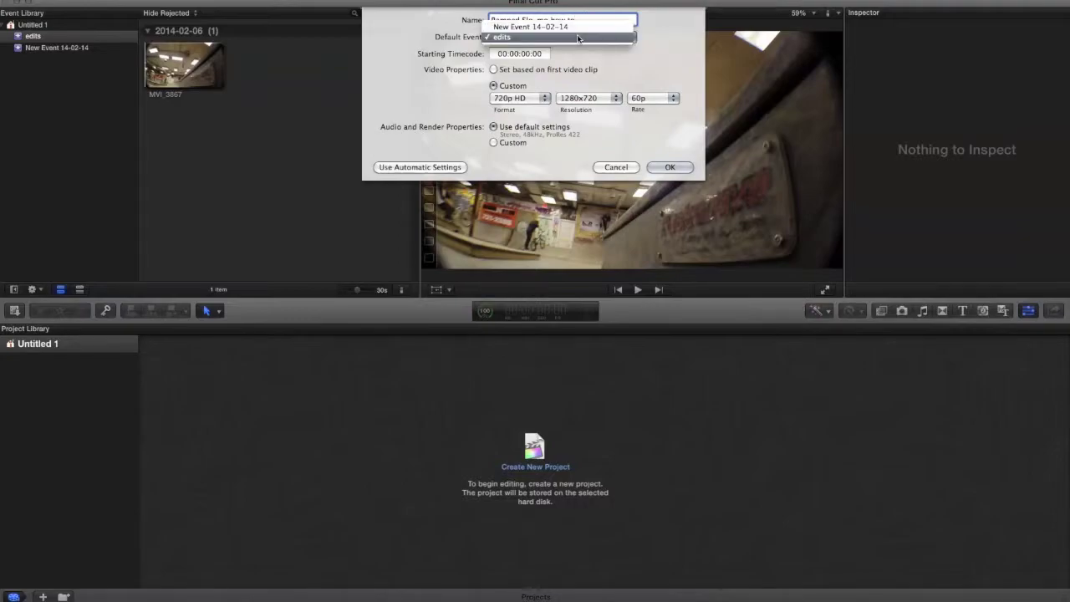
pyautogui.click(577, 38)
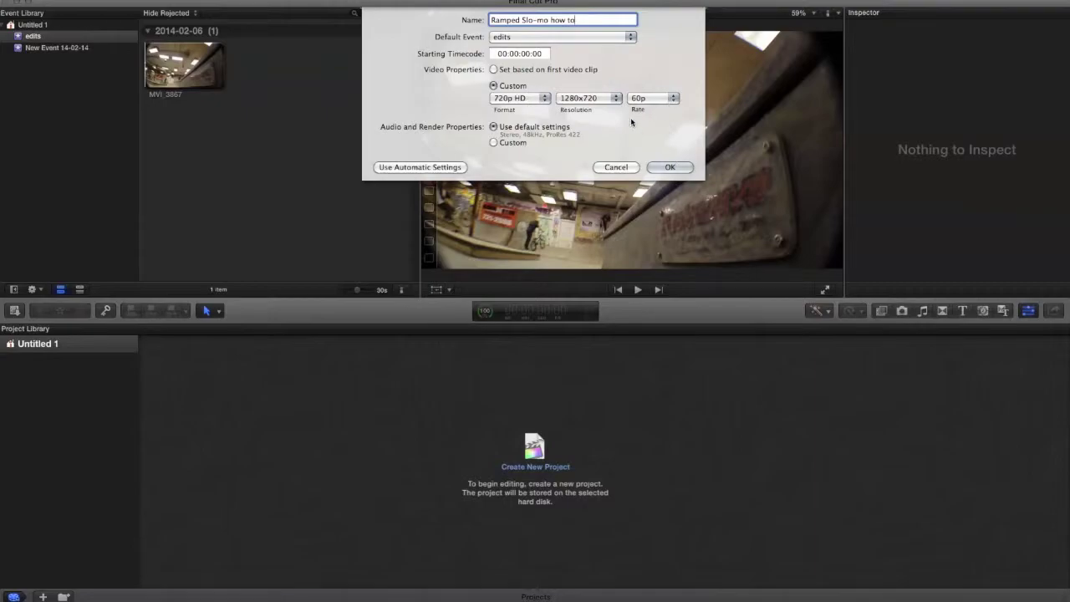
pyautogui.click(669, 168)
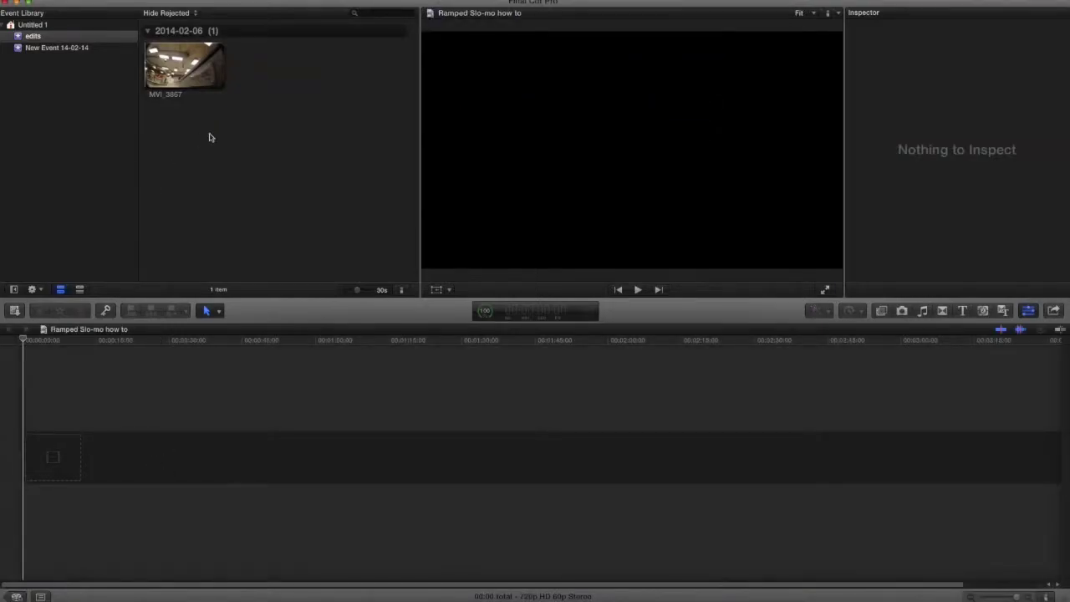
# Step: Drag MVI_3867 into the empty timeline, close Media Import, and zoom so the clip fills it
pyautogui.click(166, 56)
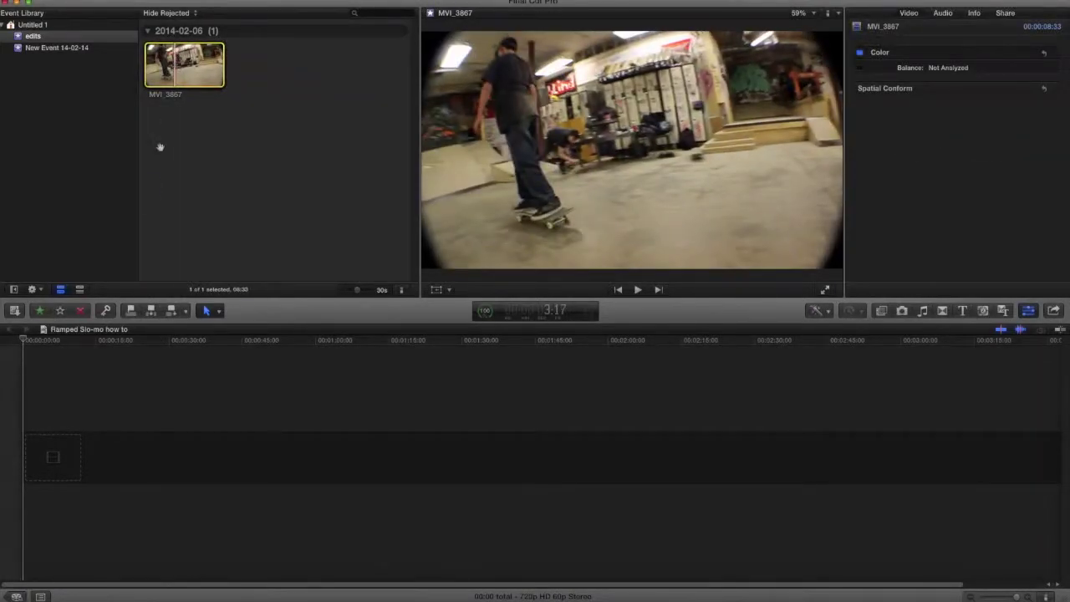
pyautogui.moveTo(182, 64); pyautogui.dragTo(71, 458)
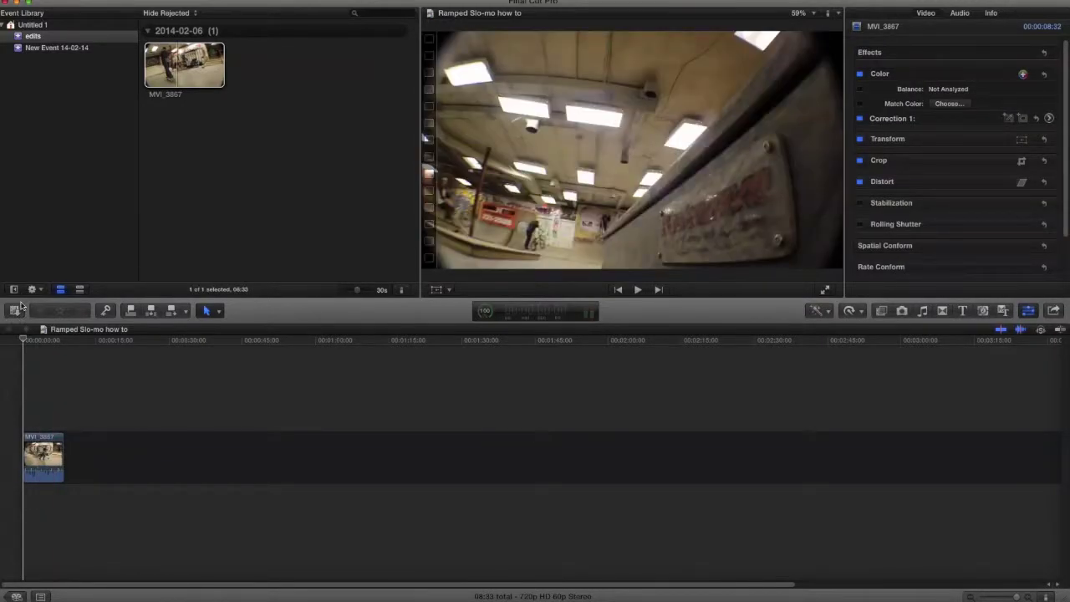
pyautogui.click(15, 311)
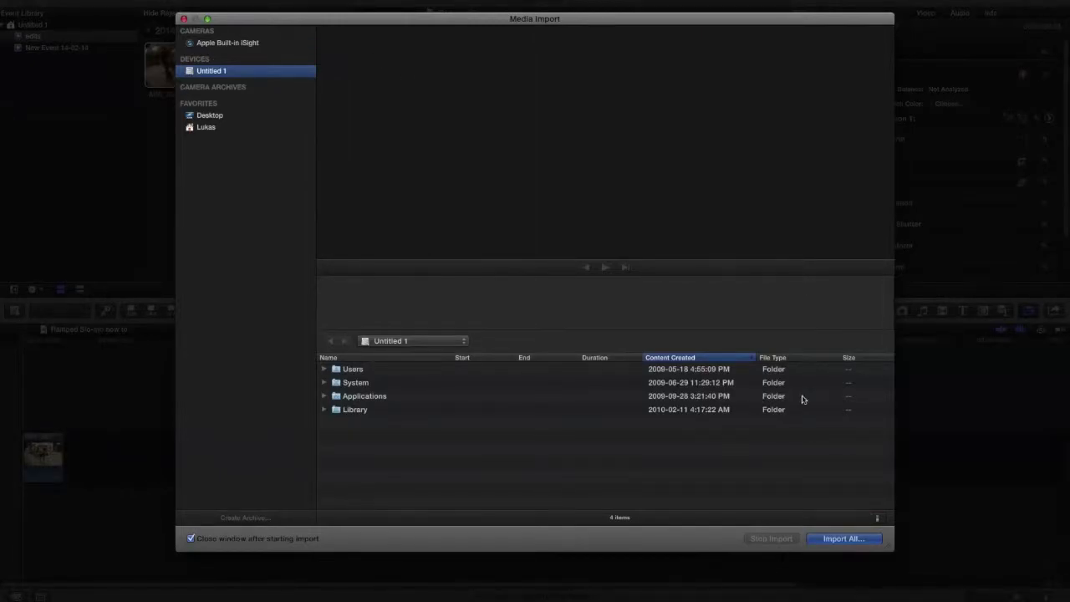
pyautogui.click(184, 19)
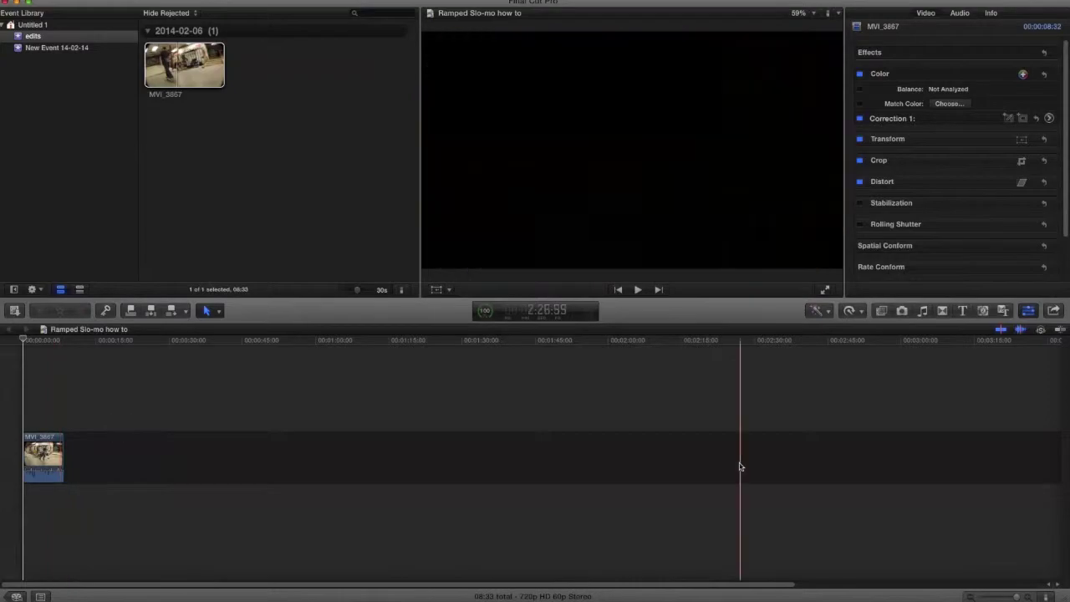
pyautogui.moveTo(1013, 596); pyautogui.dragTo(1002, 596)
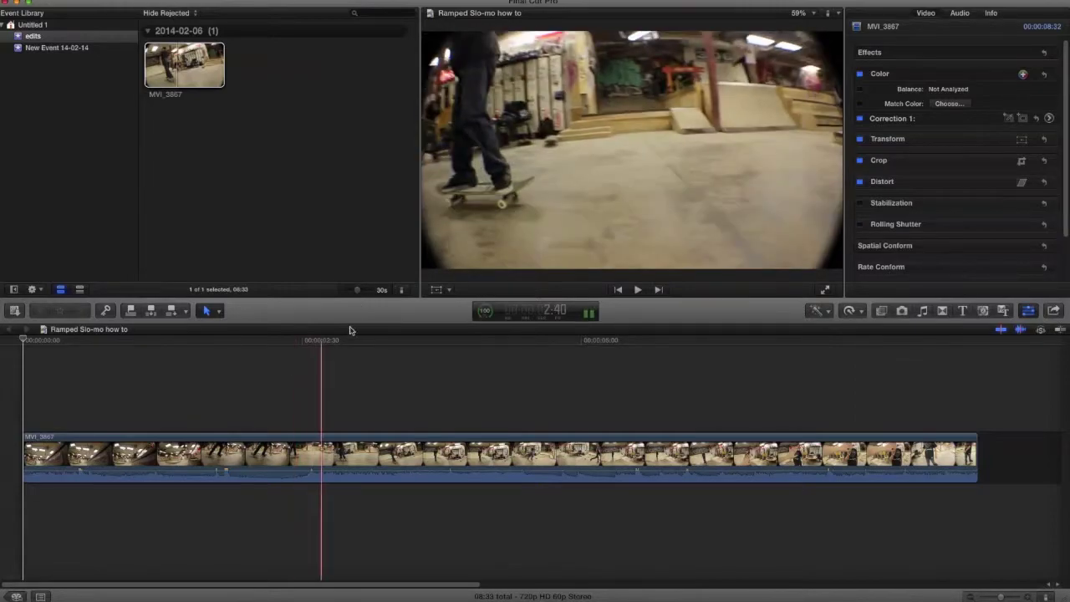
# Step: Switch to the Blade tool and split MVI_3867 twice around the trick near its start
pyautogui.click(209, 310)
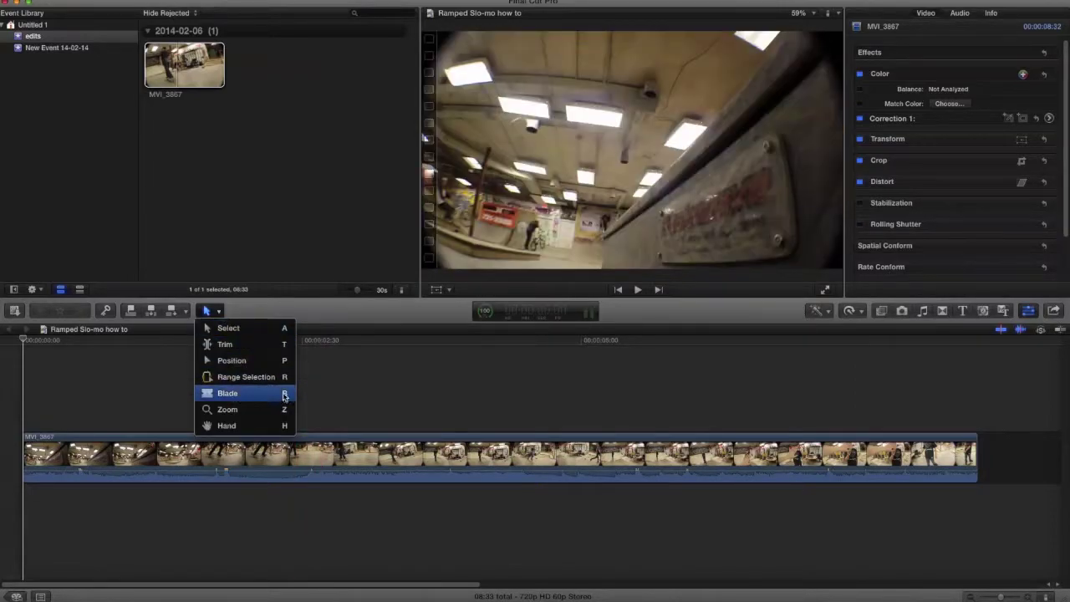
pyautogui.press('b')
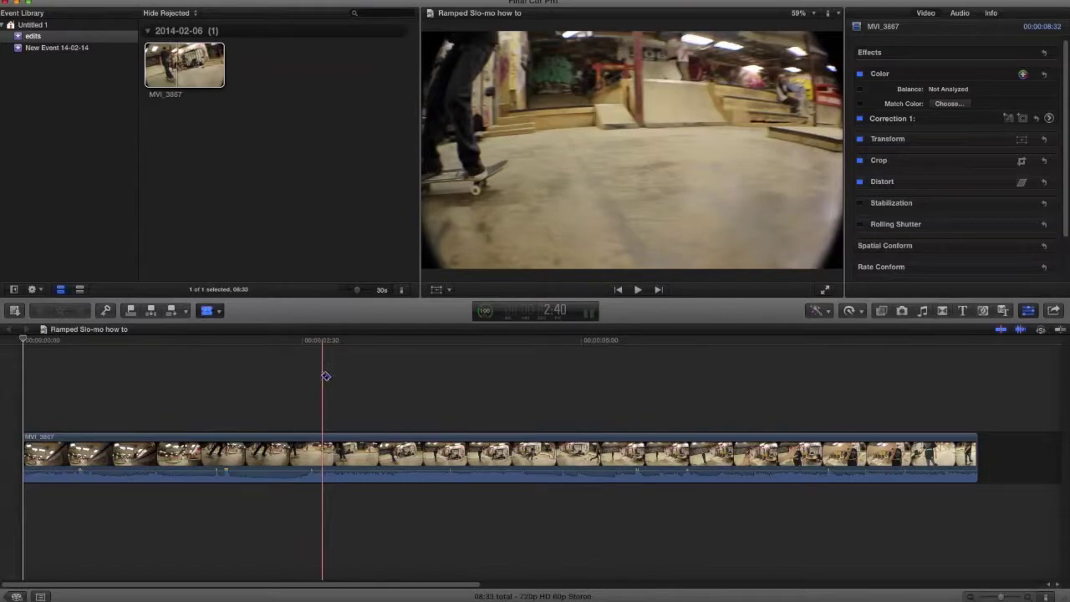
pyautogui.press('space')
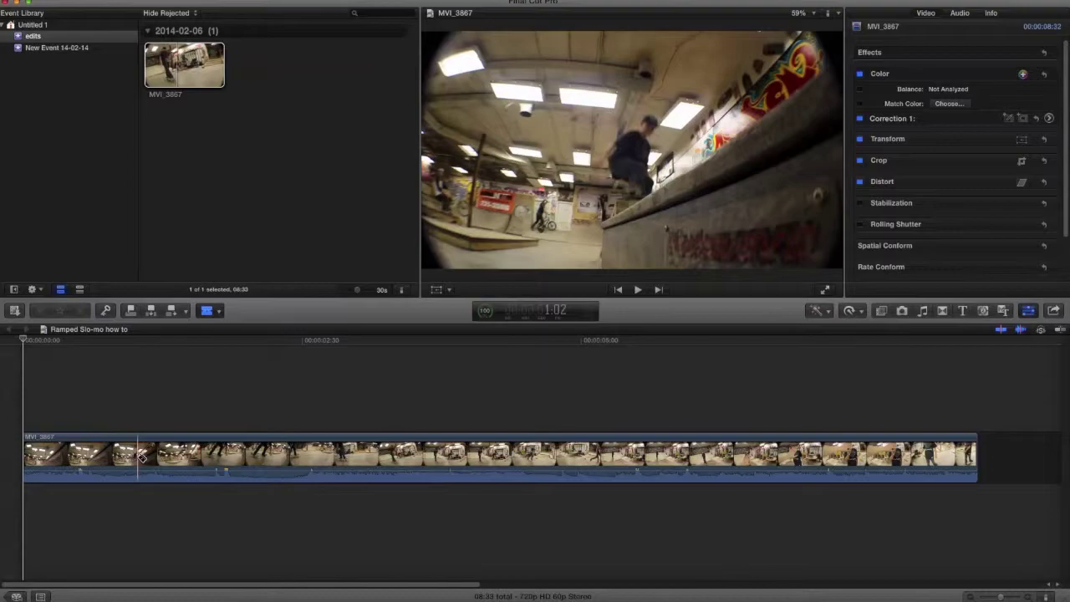
pyautogui.click(139, 455)
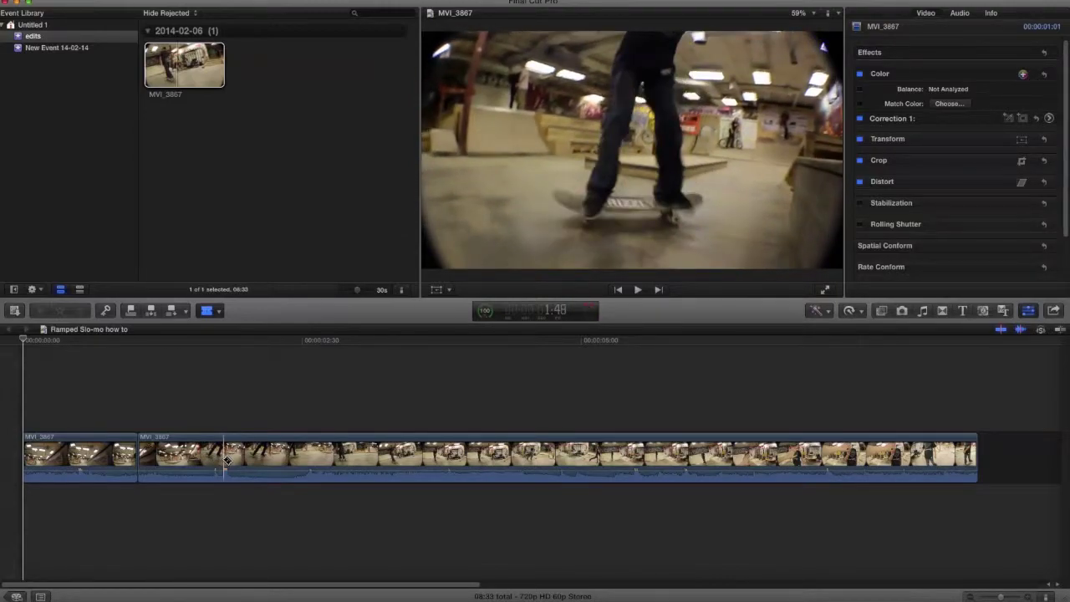
pyautogui.click(226, 463)
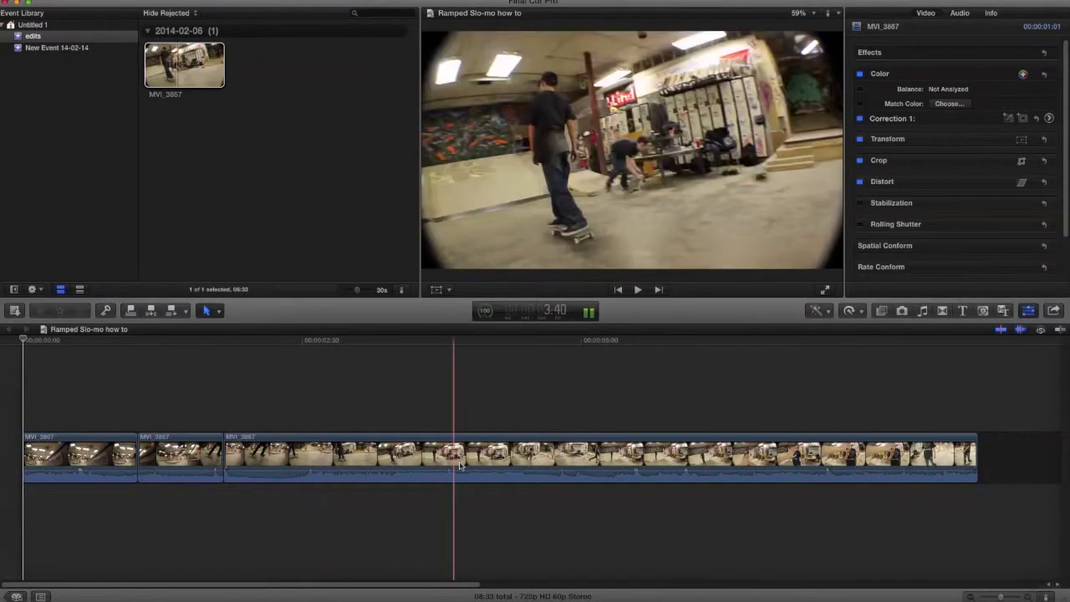
# Step: Apply a Speed Ramp from 0% to the short second piece and lengthen it slightly
pyautogui.press('space')
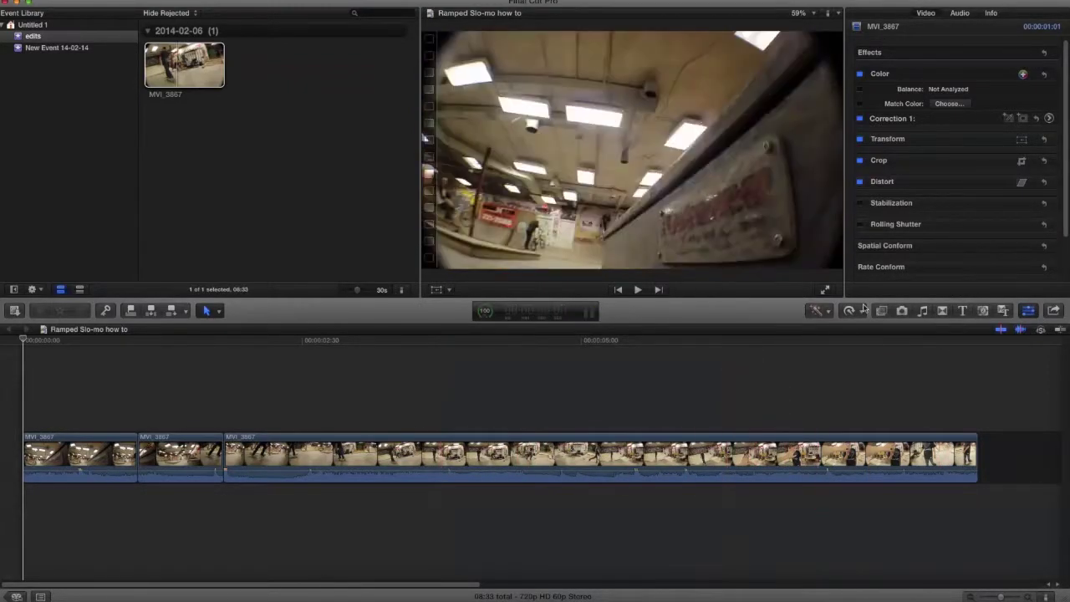
pyautogui.click(243, 455)
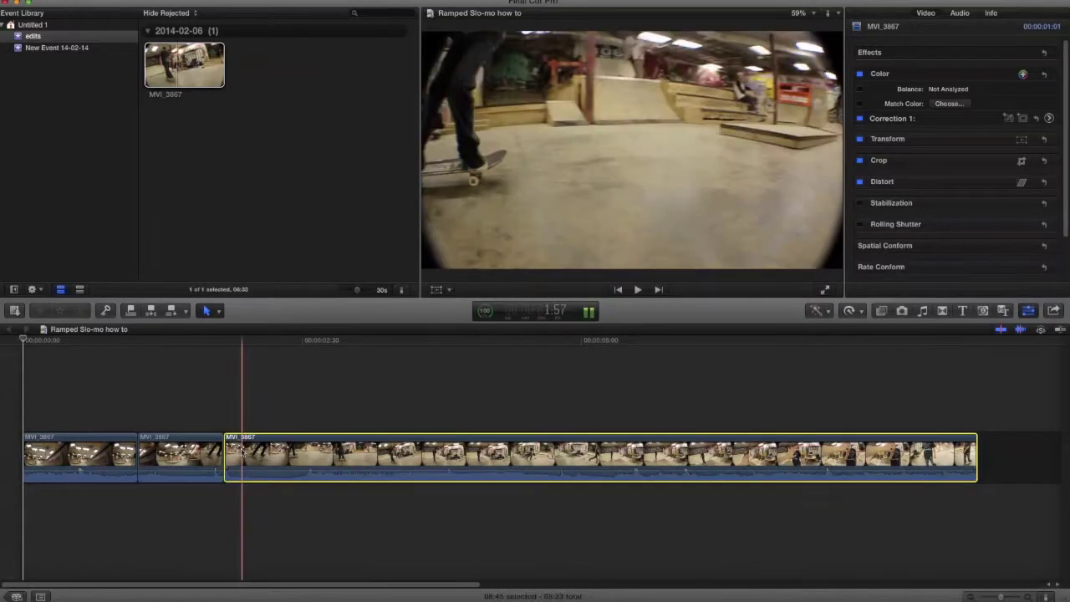
pyautogui.click(180, 456)
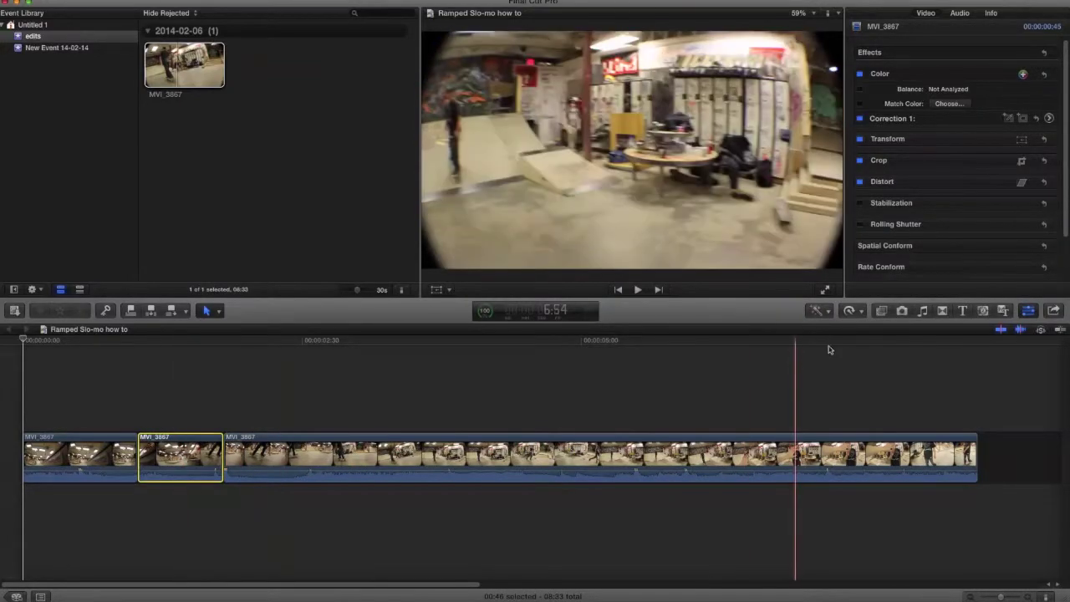
pyautogui.click(863, 312)
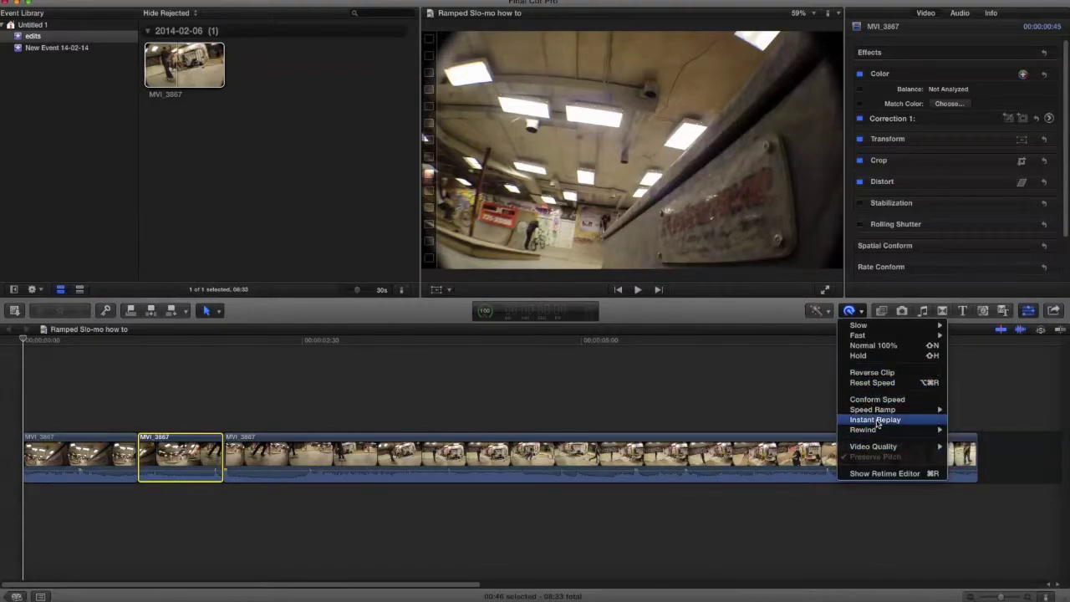
pyautogui.moveTo(880, 412)
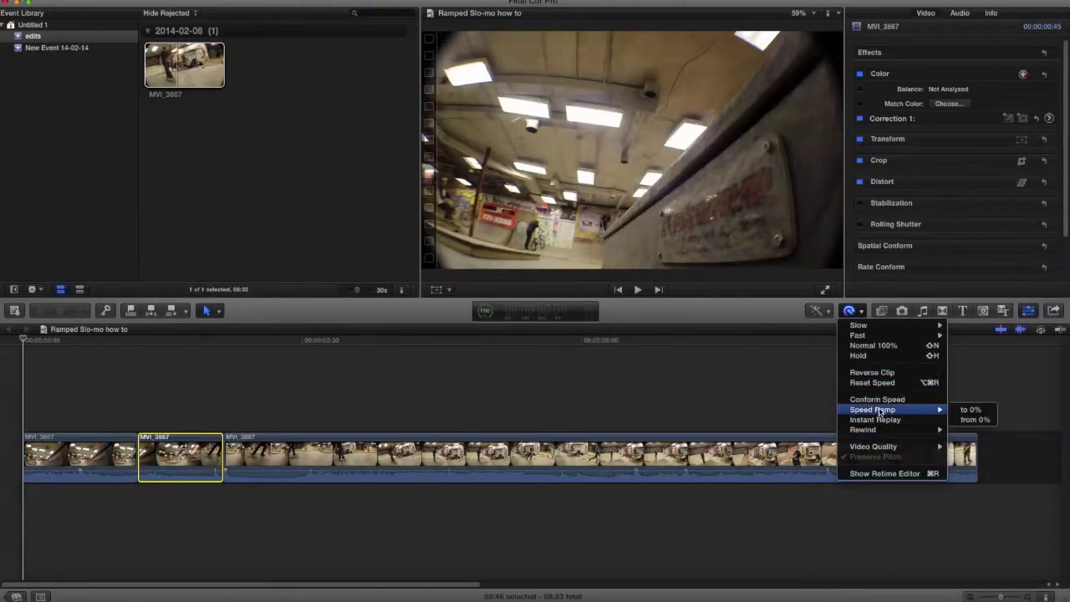
pyautogui.click(972, 420)
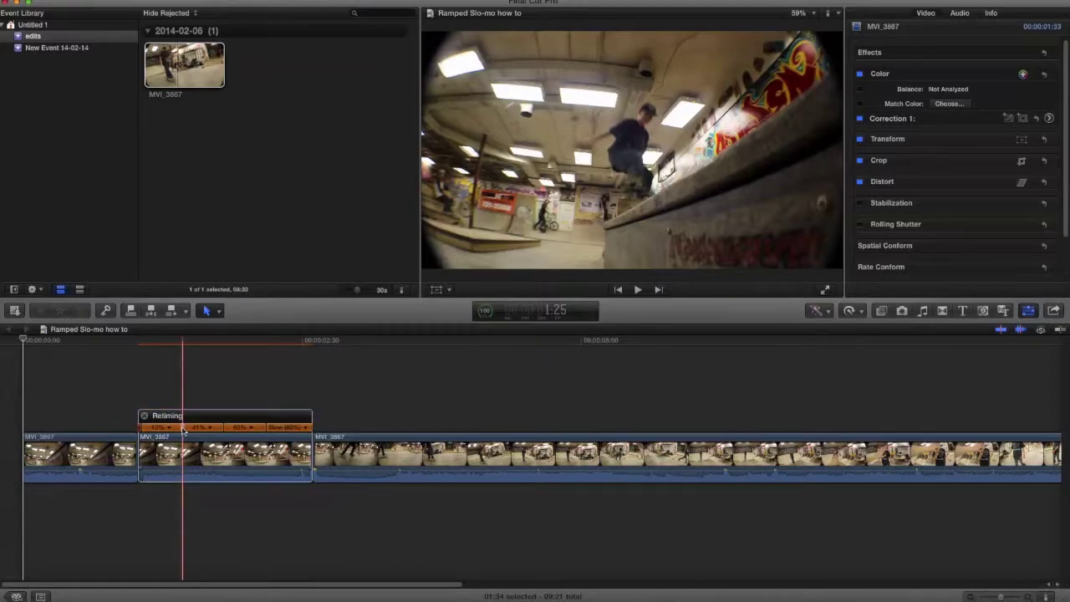
pyautogui.moveTo(182, 430); pyautogui.dragTo(169, 432)
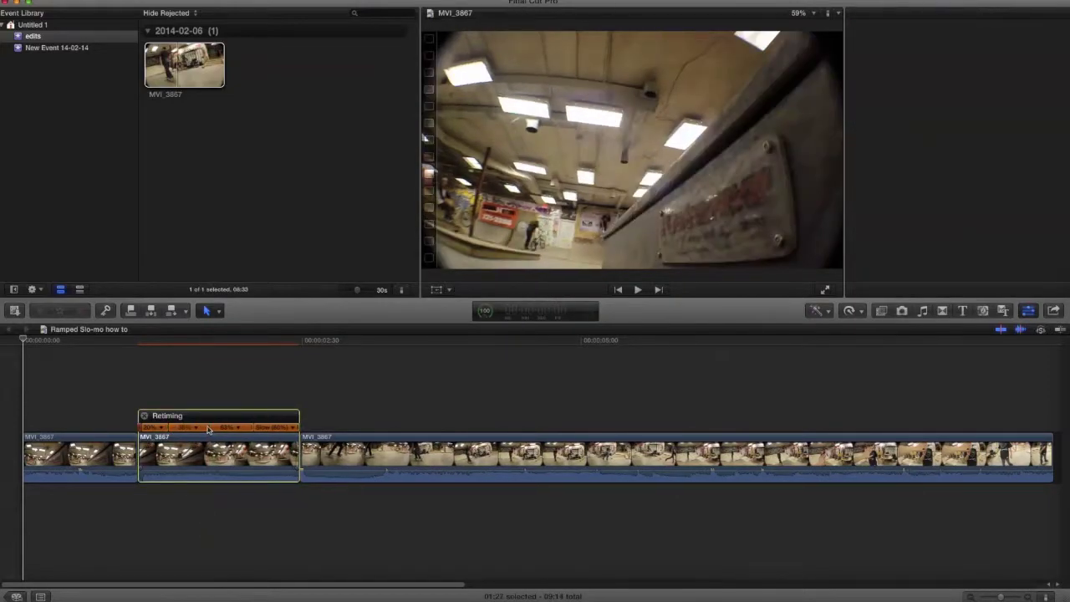
# Step: Place the playhead inside the ramp and shorten the retimed section slightly
pyautogui.click(190, 357)
pyautogui.click(191, 335)
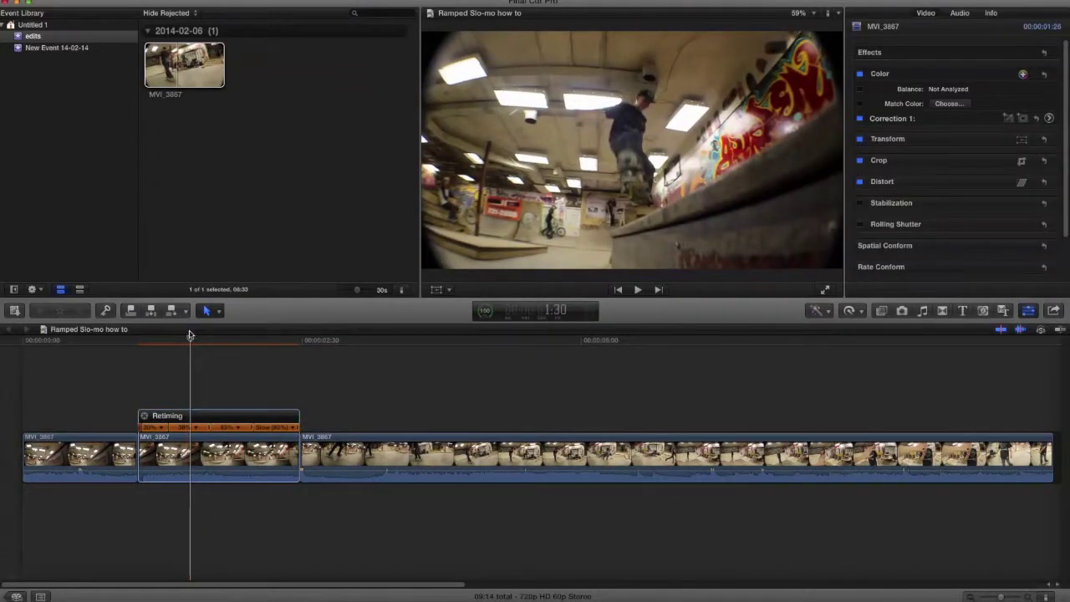
pyautogui.moveTo(191, 337); pyautogui.dragTo(156, 338)
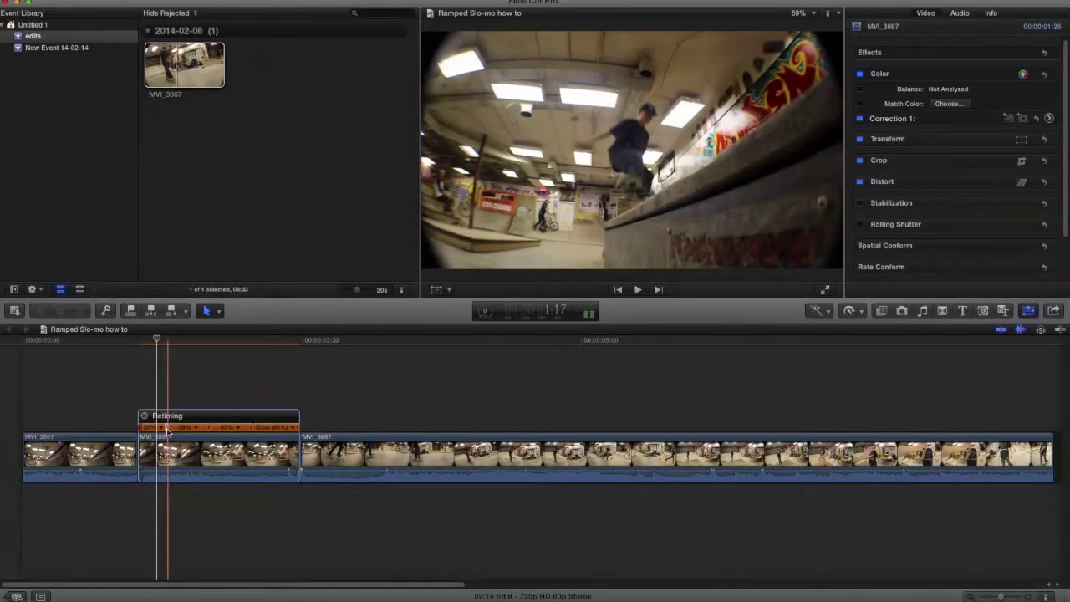
pyautogui.moveTo(168, 432); pyautogui.dragTo(157, 428)
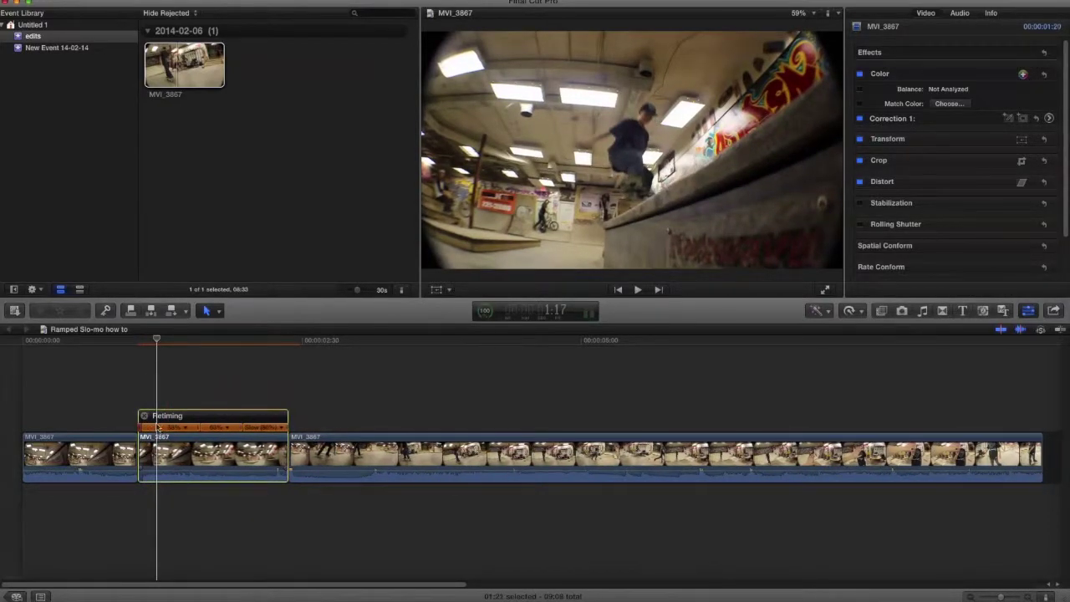
pyautogui.moveTo(157, 340); pyautogui.dragTo(183, 343)
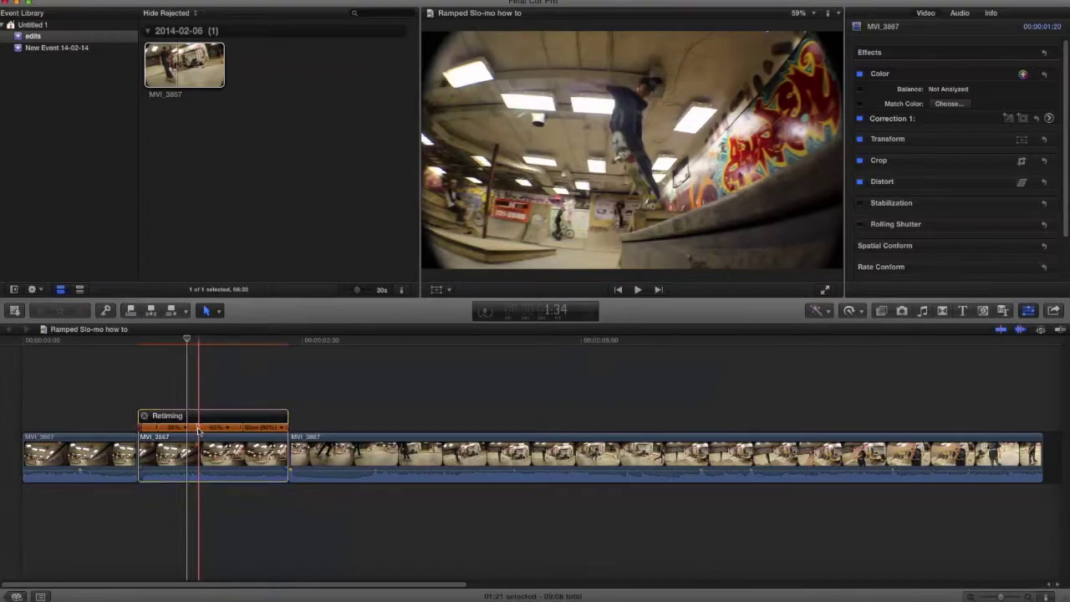
# Step: Lengthen the first, middle and last ramp sections, making the first Slow (27%)
pyautogui.moveTo(198, 429); pyautogui.dragTo(216, 430)
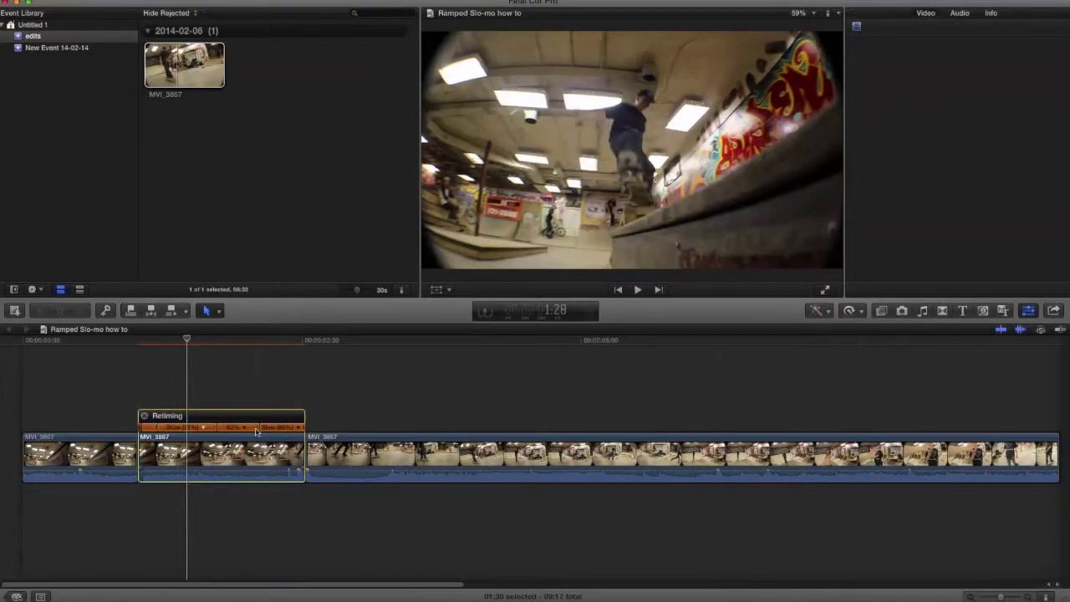
pyautogui.click(259, 430)
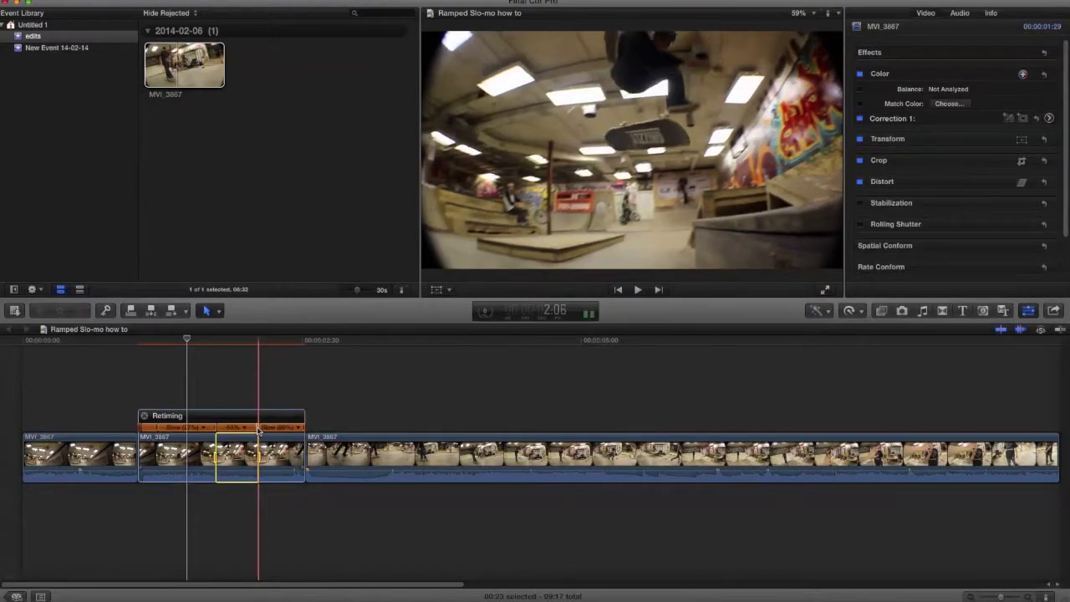
pyautogui.moveTo(258, 429); pyautogui.dragTo(274, 429)
pyautogui.moveTo(227, 340); pyautogui.dragTo(285, 350)
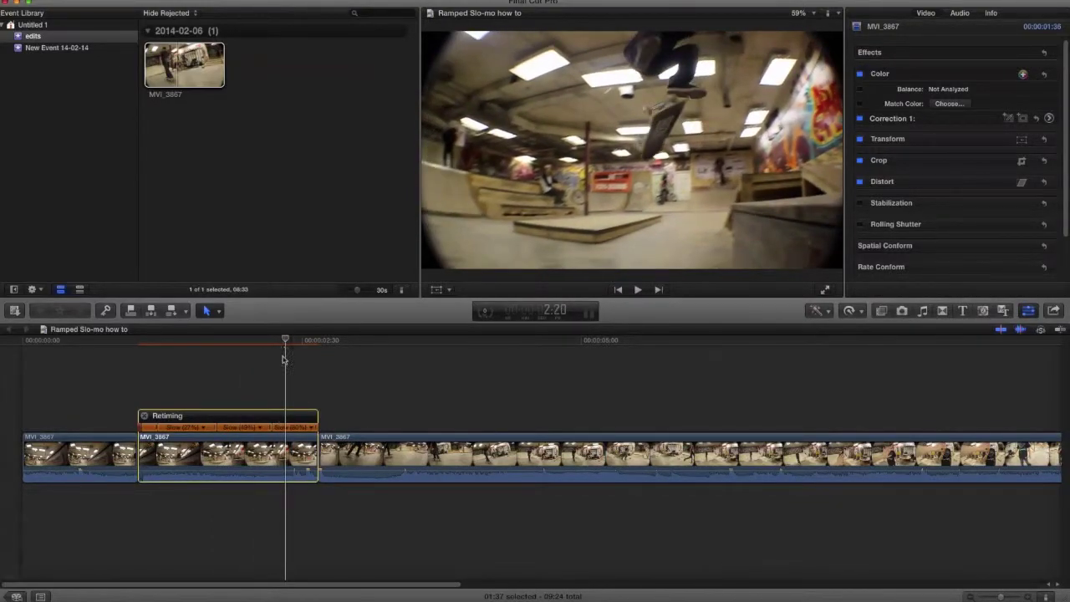
pyautogui.moveTo(268, 428); pyautogui.dragTo(280, 429)
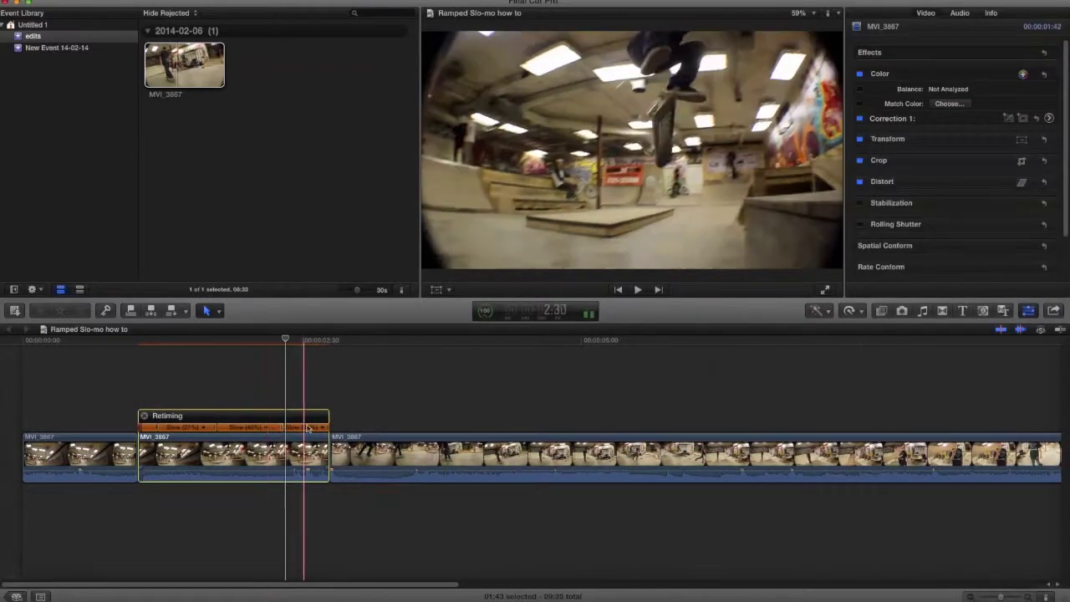
# Step: Move the middle ramp section's end source frame later in the footage
pyautogui.click(268, 427)
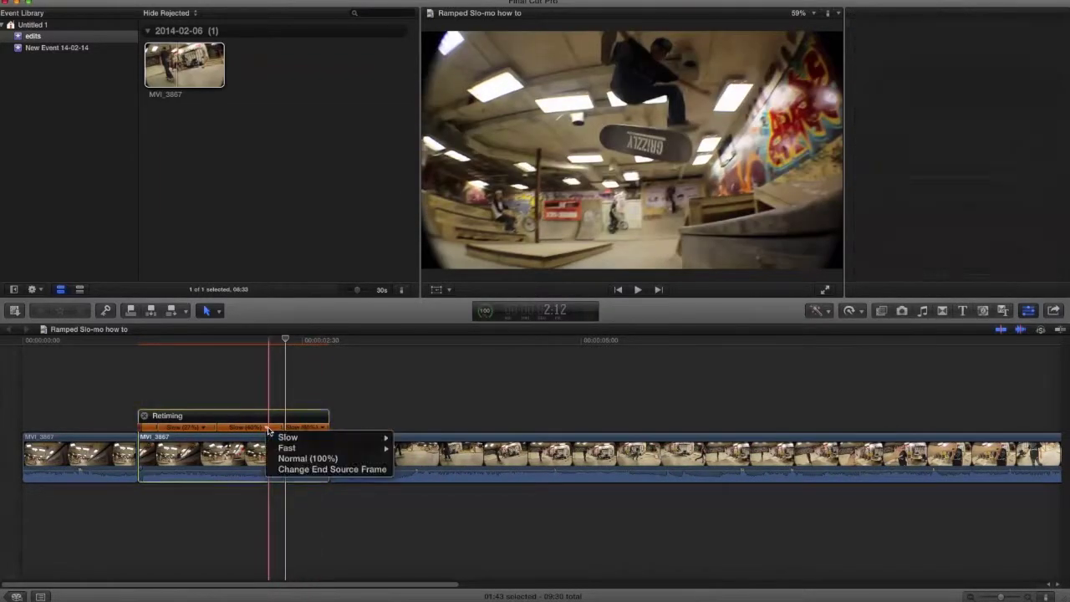
pyautogui.click(299, 469)
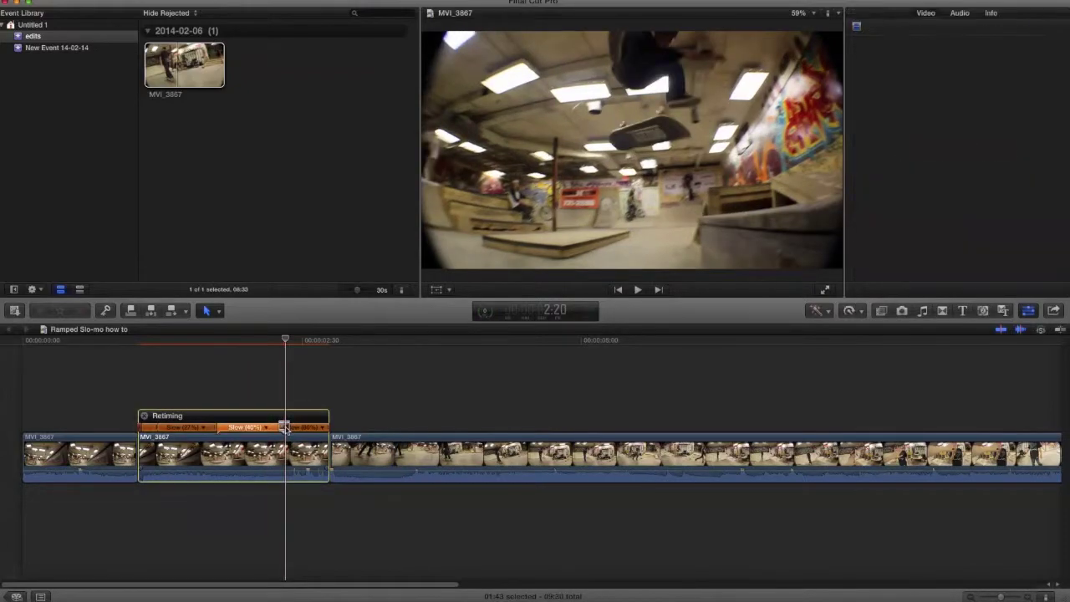
pyautogui.moveTo(288, 429); pyautogui.dragTo(317, 428)
pyautogui.moveTo(287, 340); pyautogui.dragTo(307, 342)
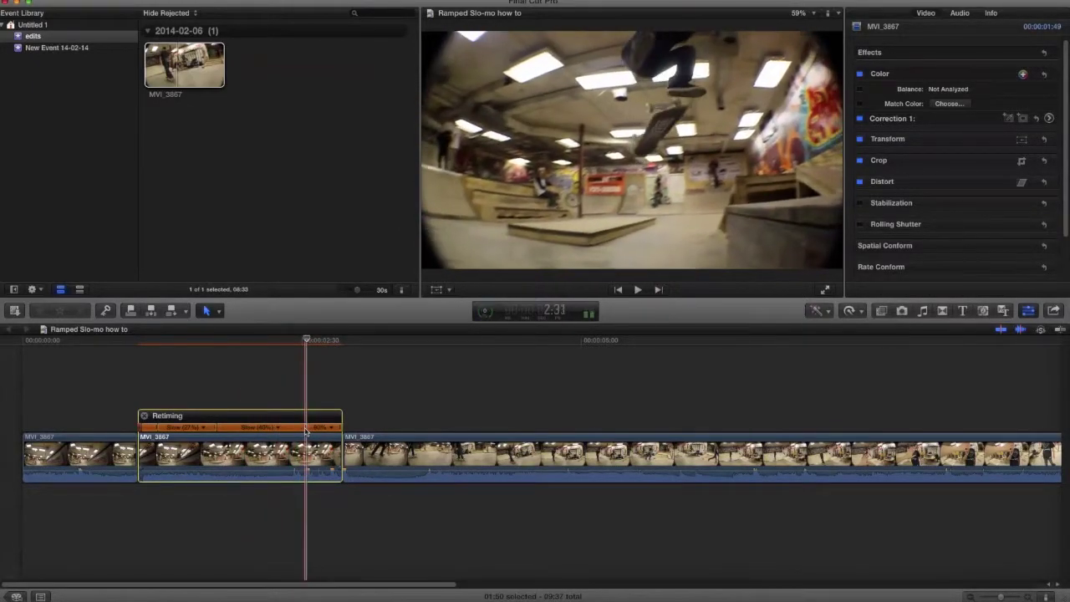
# Step: Move the last section's end source frame later and lengthen that final slowed stage
pyautogui.click(278, 427)
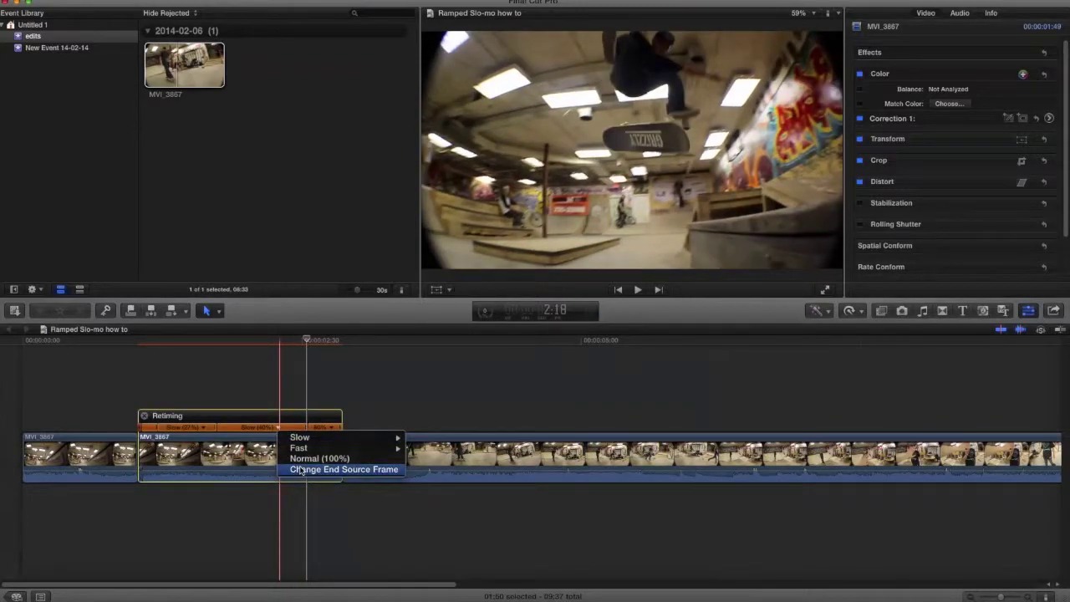
pyautogui.click(301, 469)
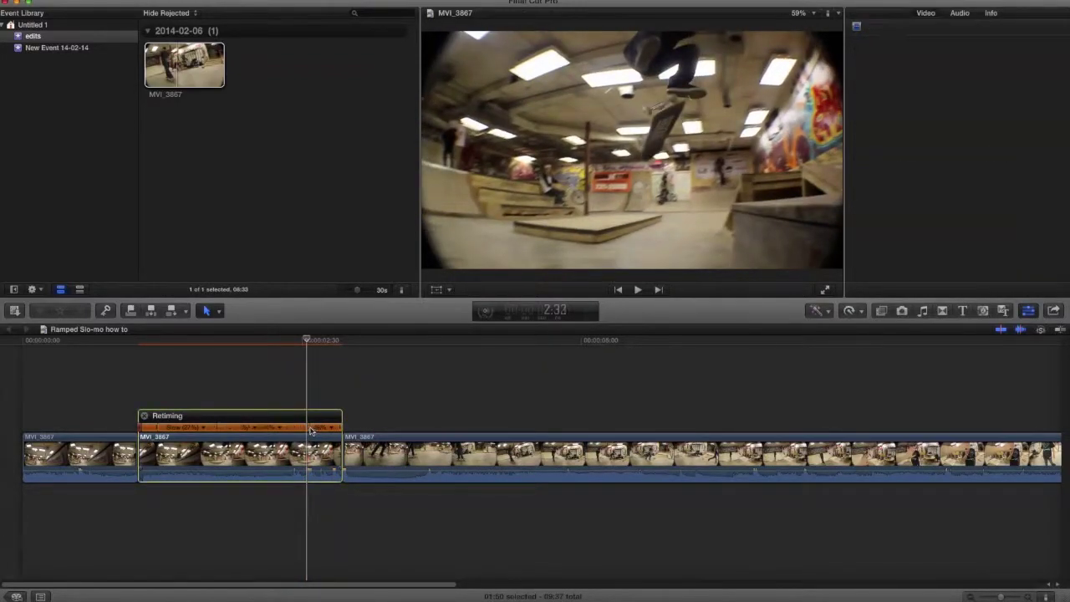
pyautogui.moveTo(314, 429); pyautogui.dragTo(316, 430)
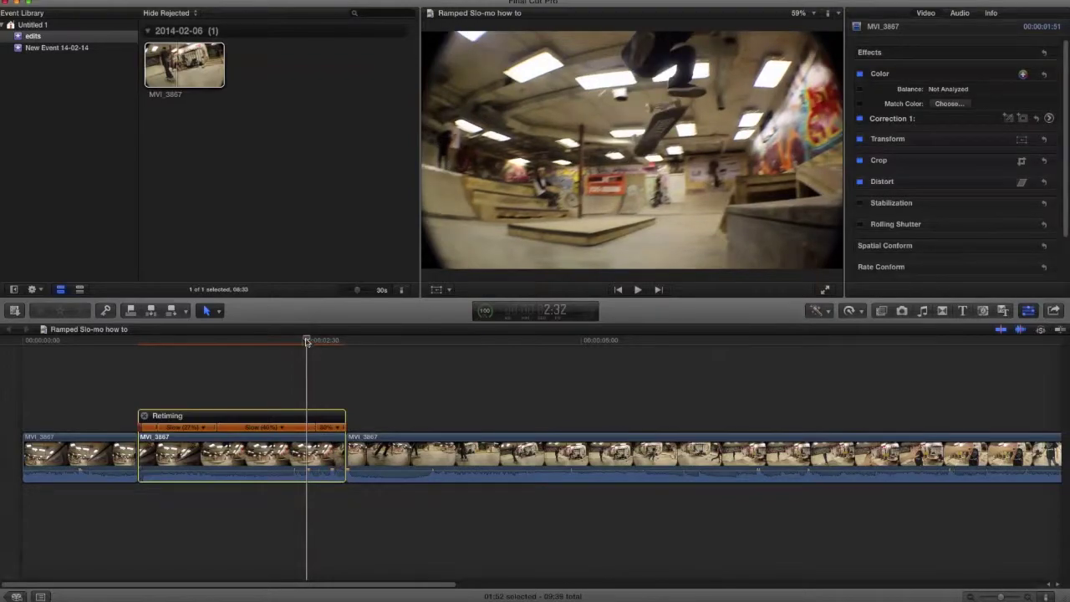
pyautogui.click(315, 341)
pyautogui.moveTo(315, 342); pyautogui.dragTo(334, 352)
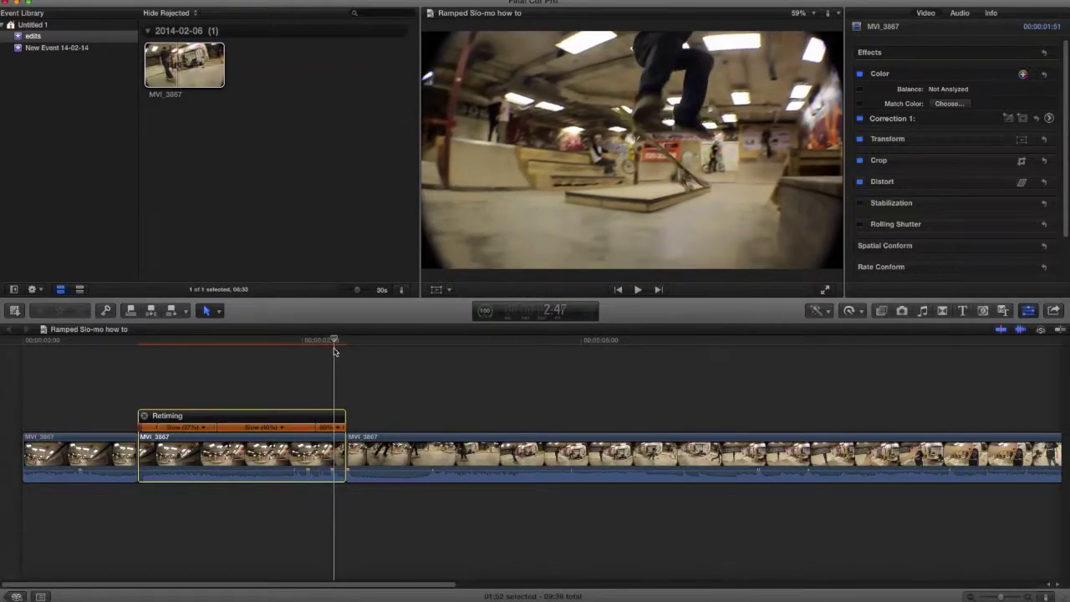
pyautogui.moveTo(343, 427); pyautogui.dragTo(347, 431)
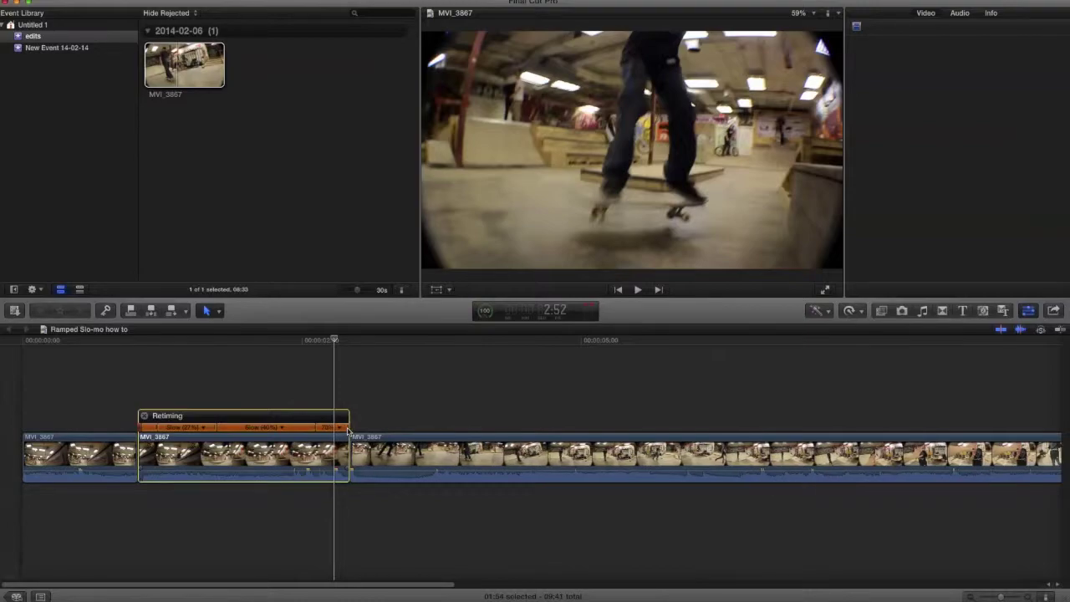
# Step: Check the Background Tasks window, then play the ramp from just before it
pyautogui.press('super+4')
pyautogui.click(130, 365)
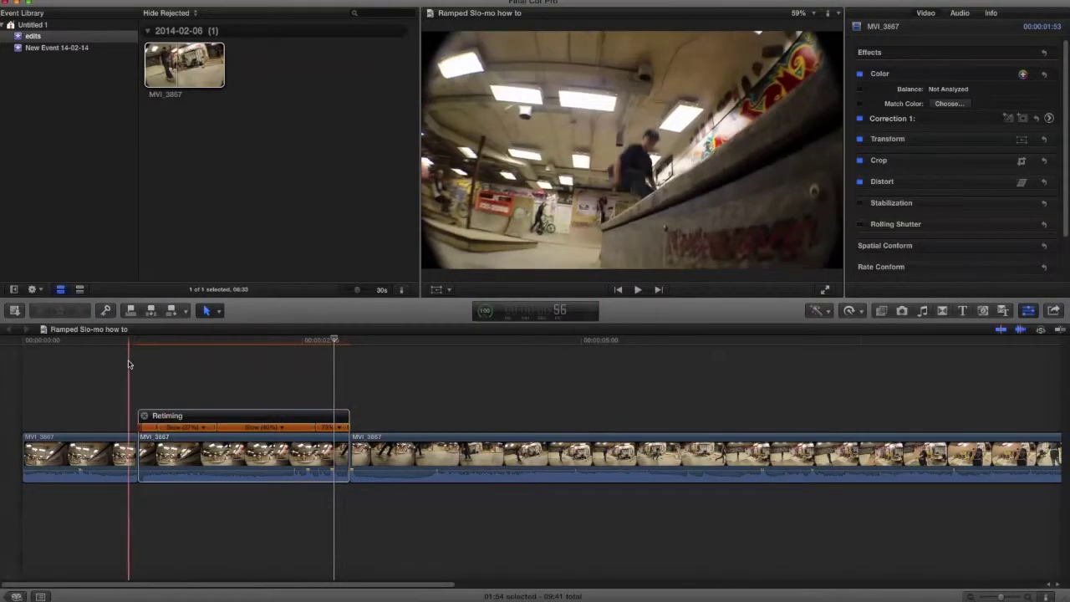
pyautogui.click(484, 311)
pyautogui.moveTo(183, 12); pyautogui.dragTo(305, 287)
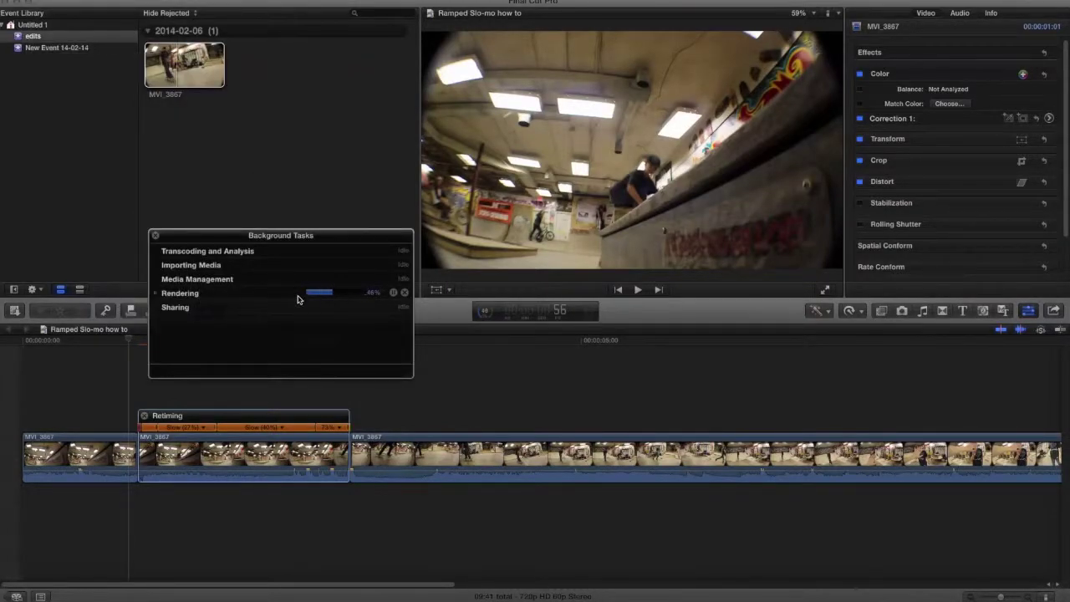
pyautogui.click(155, 237)
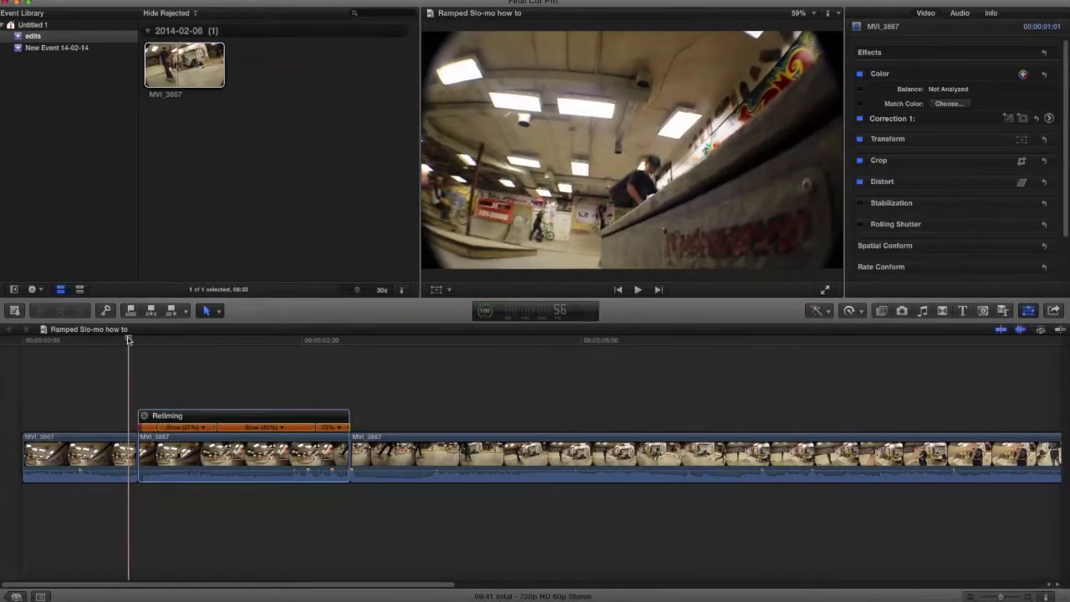
pyautogui.press('space')
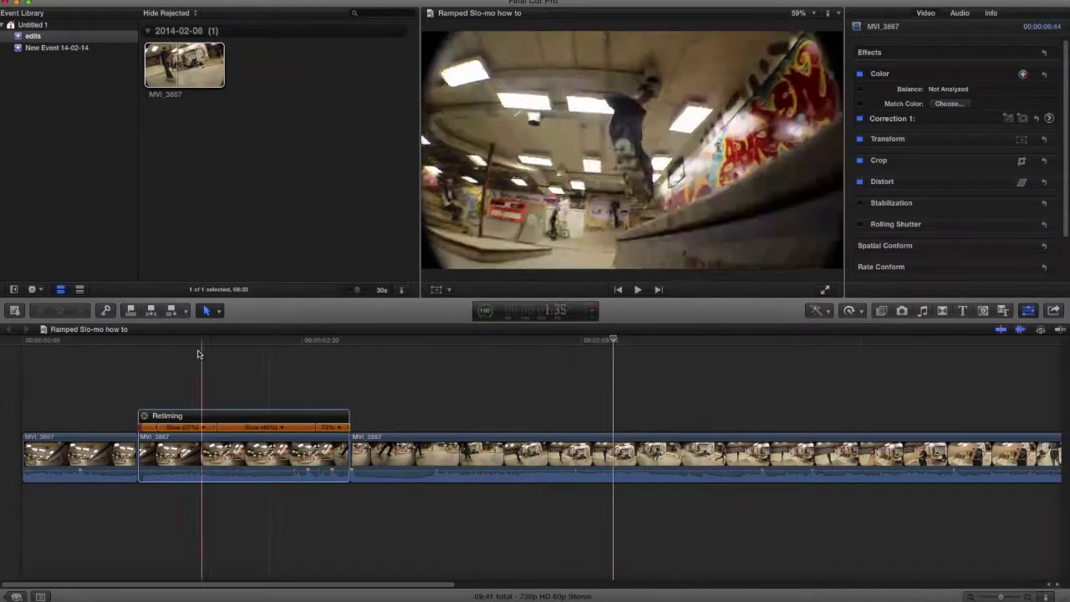
# Step: Turn off Preserve Pitch for the retimed clip and cue up before the ramp
pyautogui.click(217, 440)
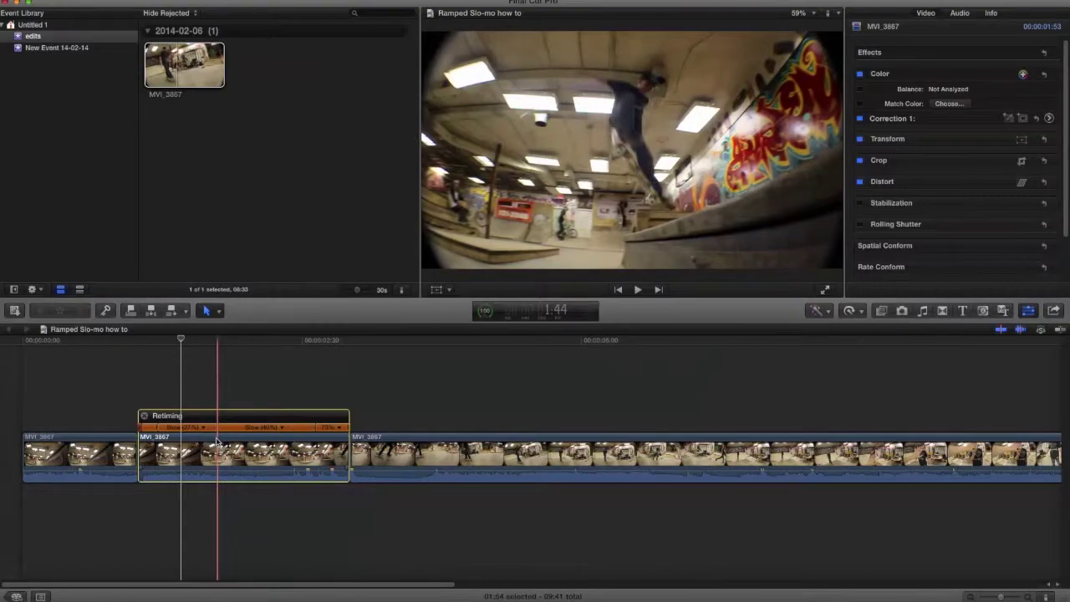
pyautogui.click(861, 312)
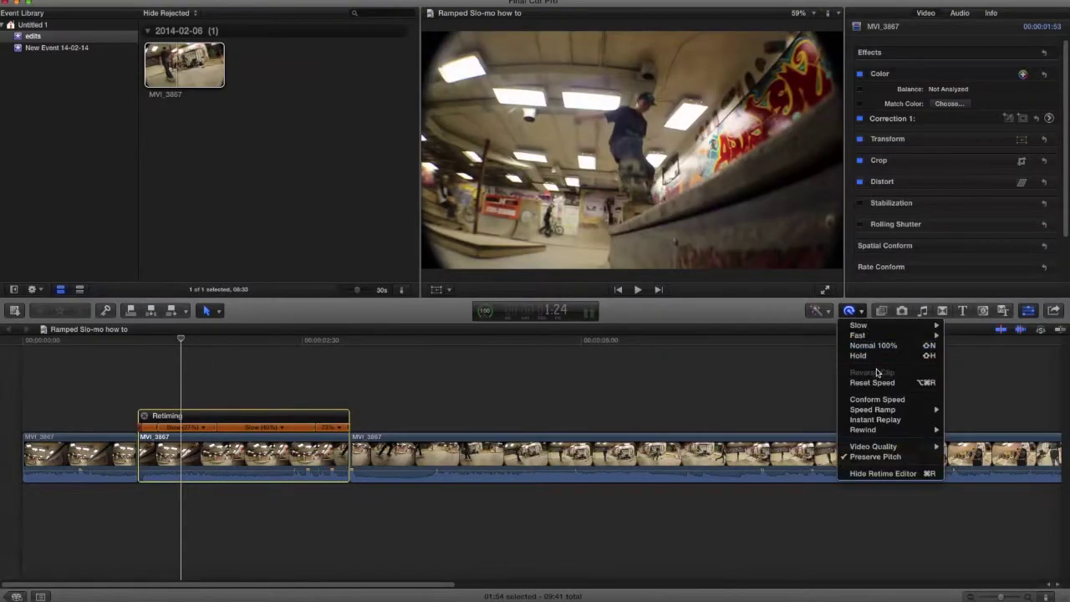
pyautogui.click(870, 459)
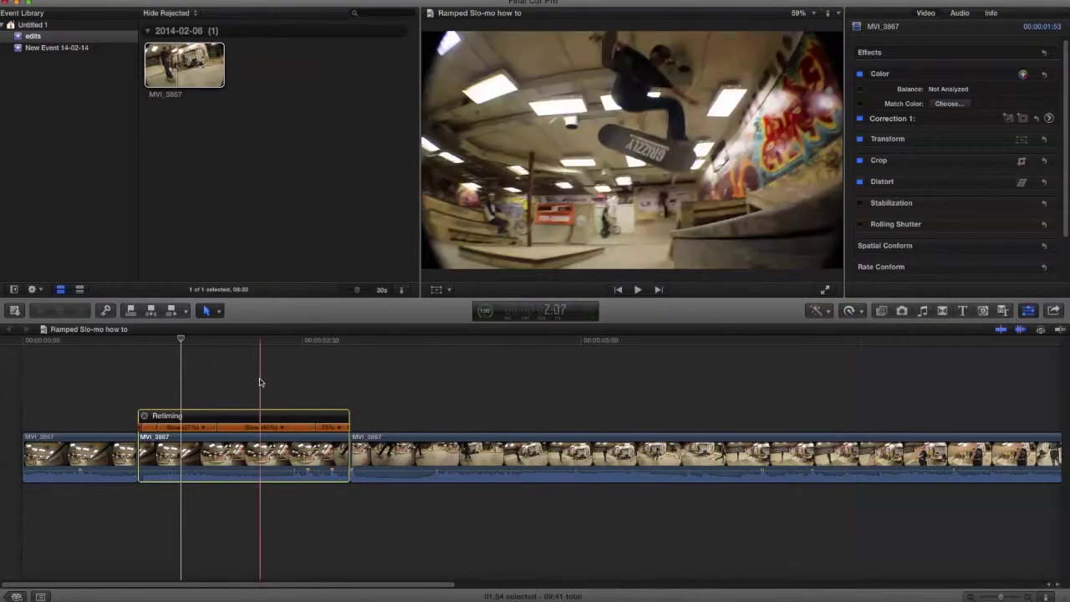
pyautogui.click(133, 353)
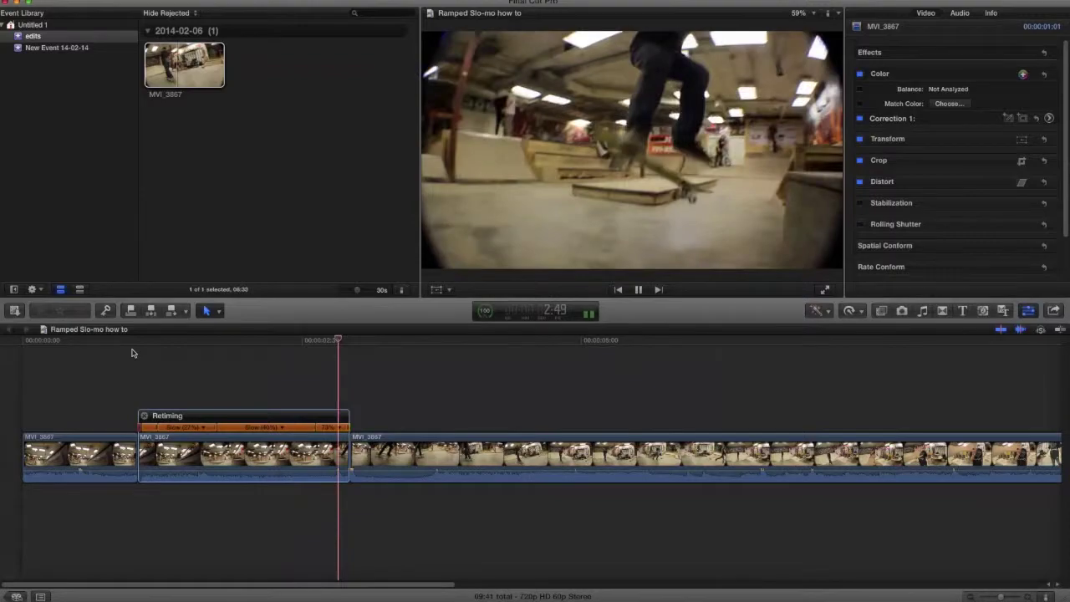
# Step: Shorten the first ramp section, lengthen the middle one, and preview from before the ramp
pyautogui.press('space')
pyautogui.moveTo(215, 430); pyautogui.dragTo(198, 430)
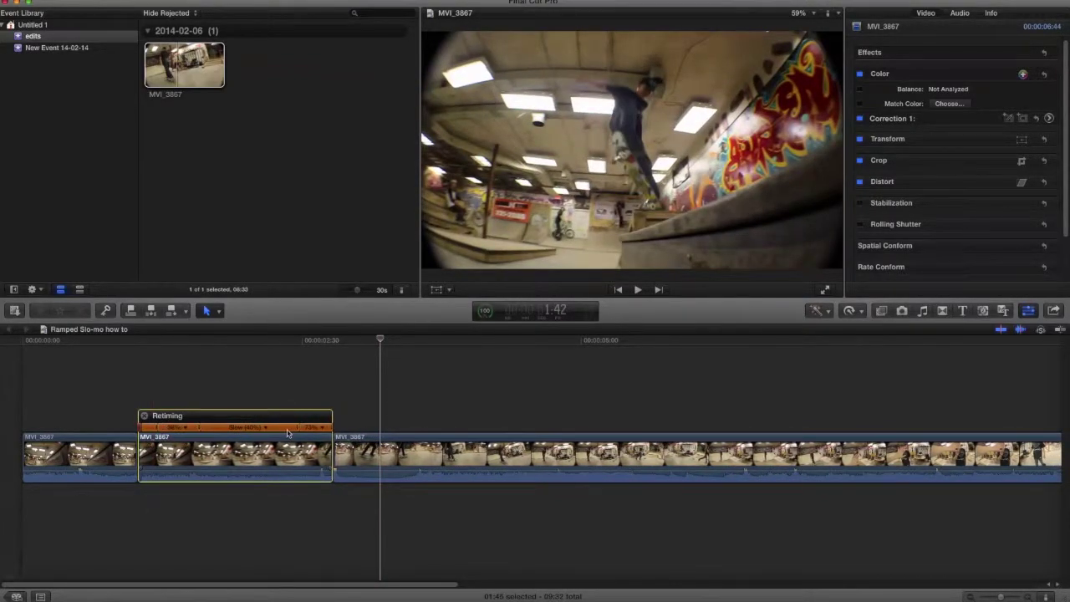
pyautogui.moveTo(292, 430); pyautogui.dragTo(314, 429)
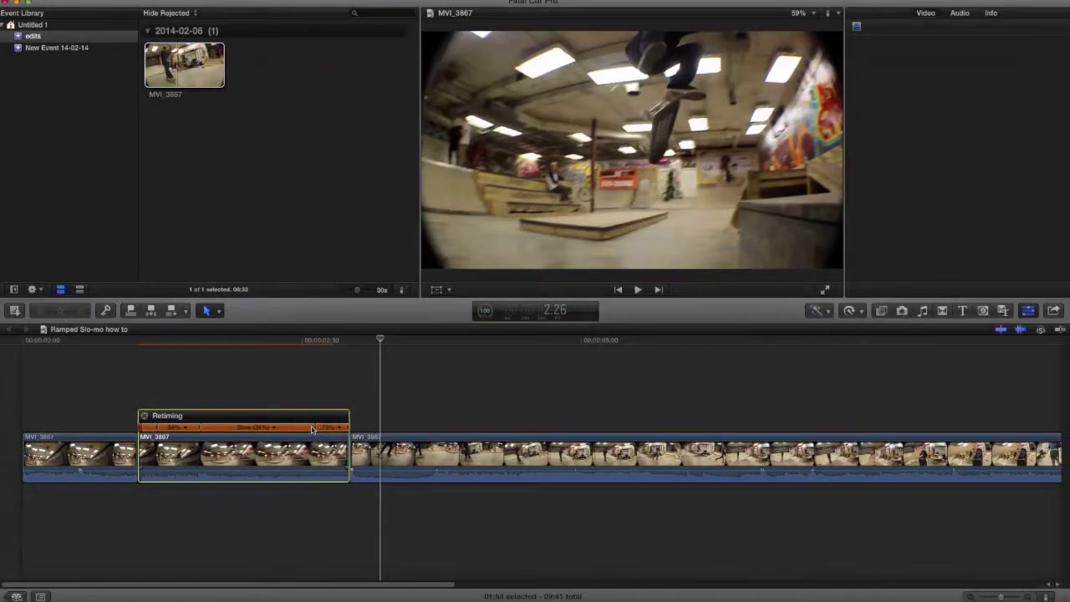
pyautogui.press('super+4')
pyautogui.click(124, 373)
pyautogui.press('space')
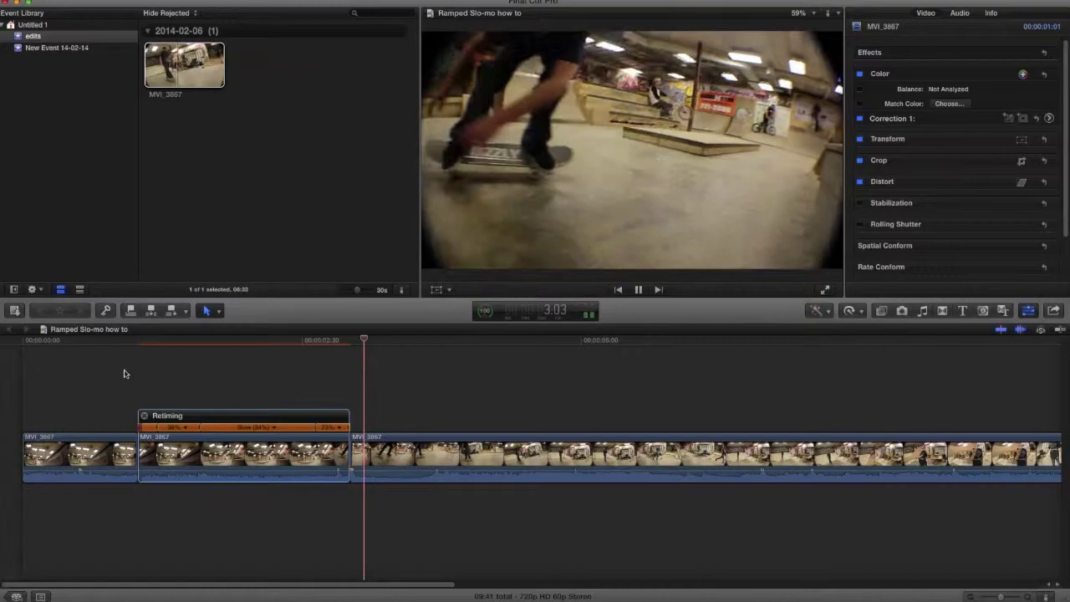
pyautogui.press('space')
# Step: Fine-tune the ramp handles until the middle step reads Slow (41%), previewing the result
pyautogui.press('XF86AudioLowerVolume')
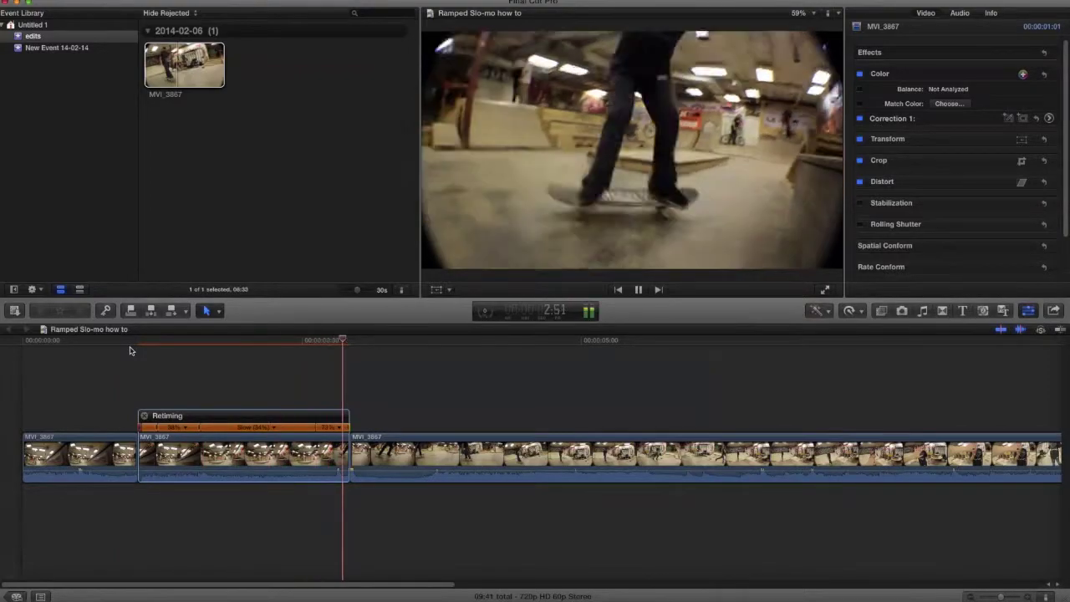
pyautogui.press('space')
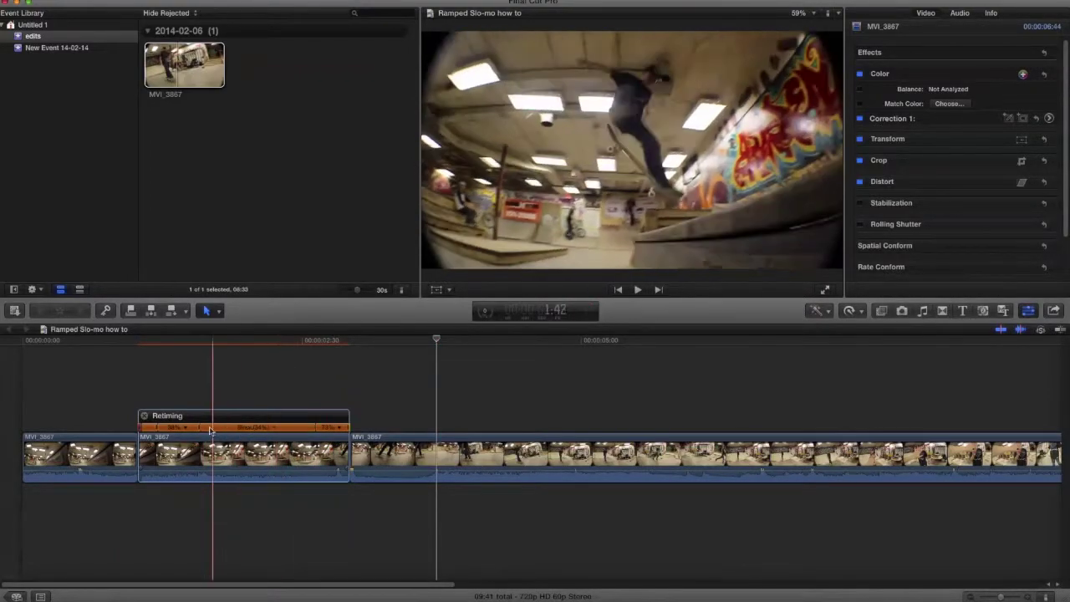
pyautogui.moveTo(201, 430); pyautogui.dragTo(192, 431)
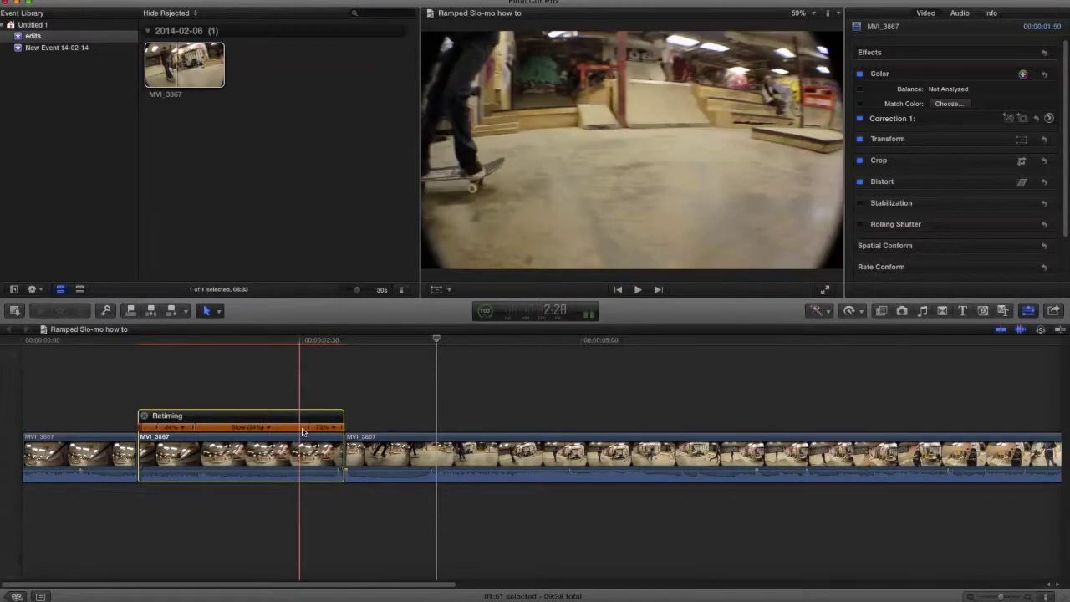
pyautogui.moveTo(308, 430); pyautogui.dragTo(289, 430)
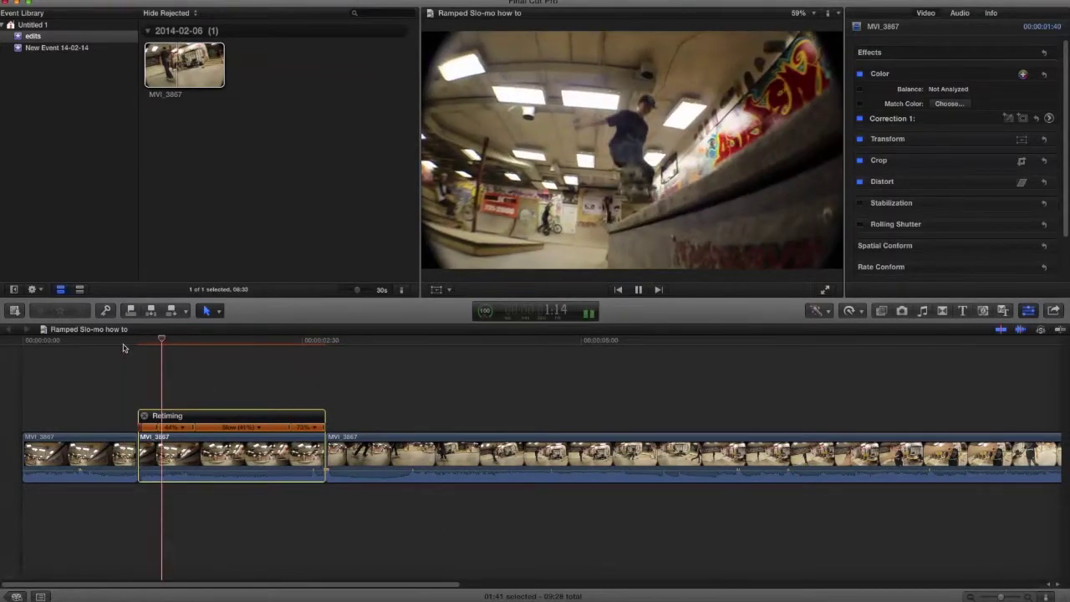
pyautogui.press('XF86AudioRaiseVolume')
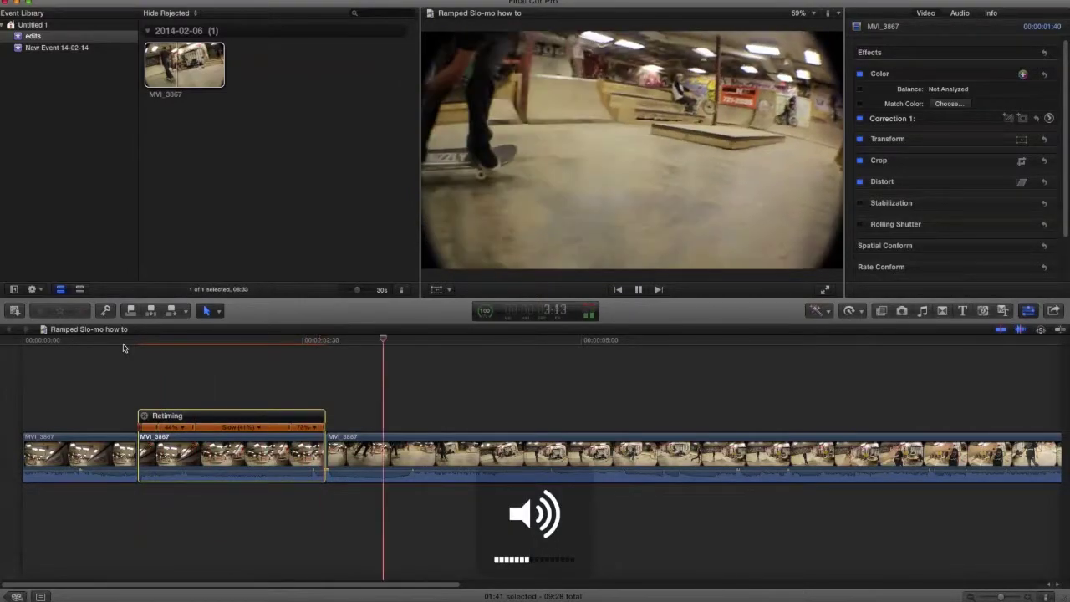
pyautogui.press('XF86AudioLowerVolume')
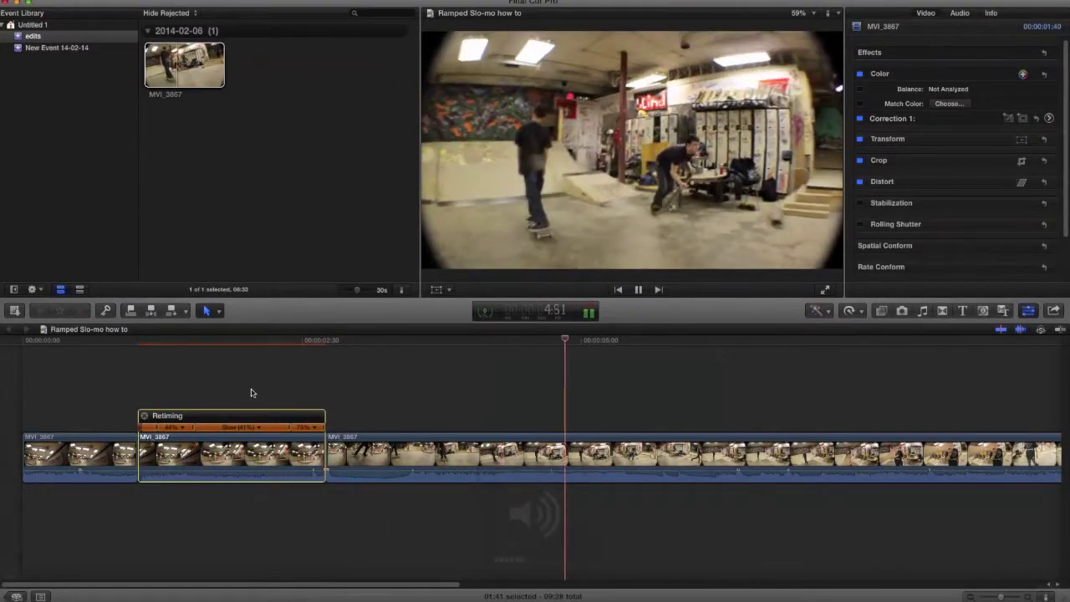
pyautogui.press('space')
pyautogui.moveTo(405, 583); pyautogui.dragTo(546, 582)
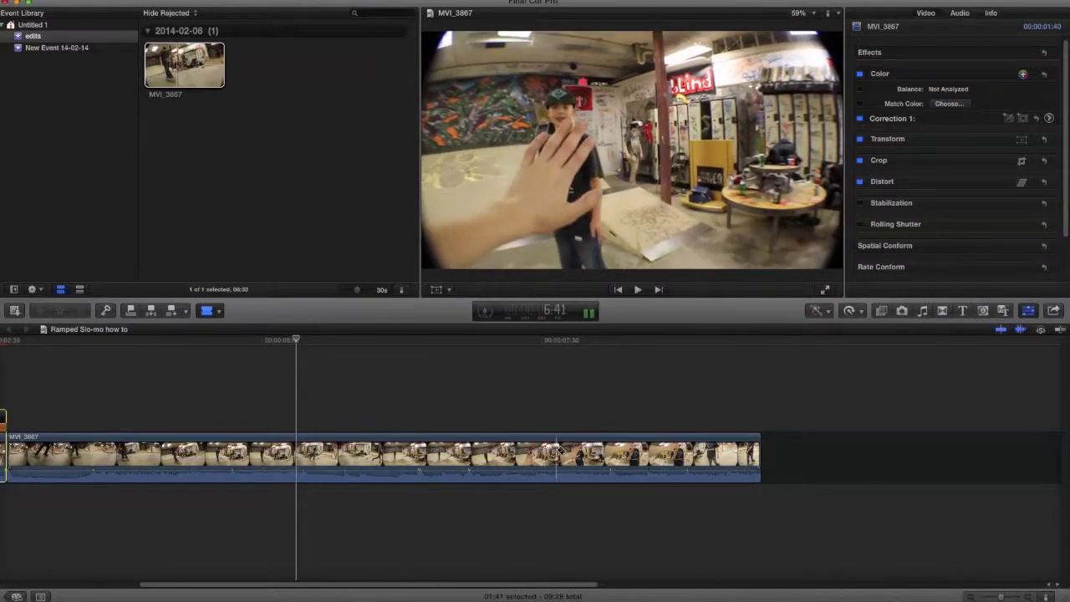
# Step: Blade a short piece later in the clip and set it to Slow 50%
pyautogui.click(592, 452)
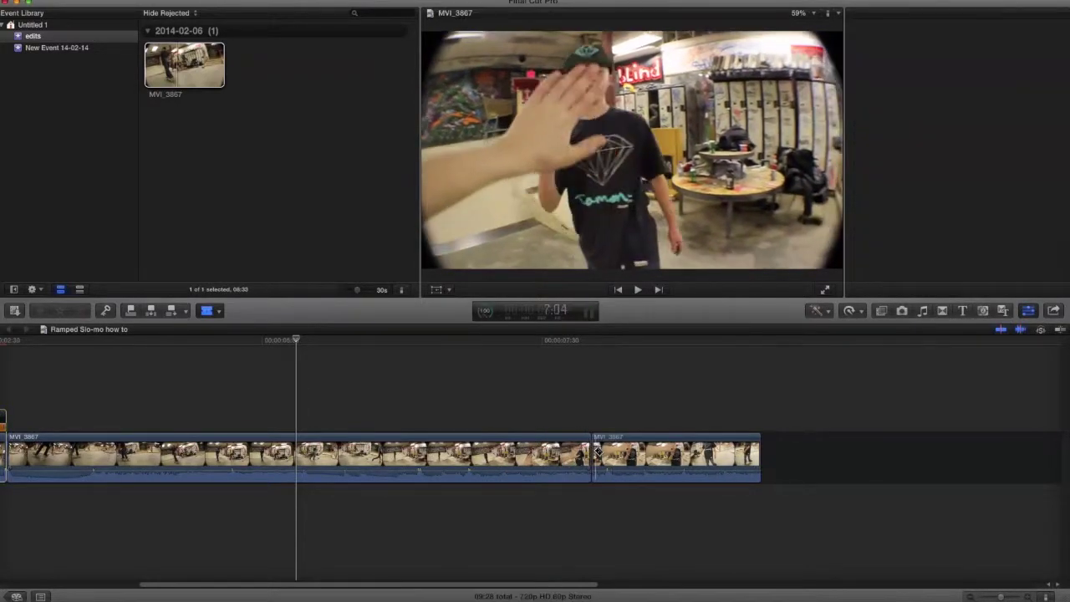
pyautogui.click(651, 452)
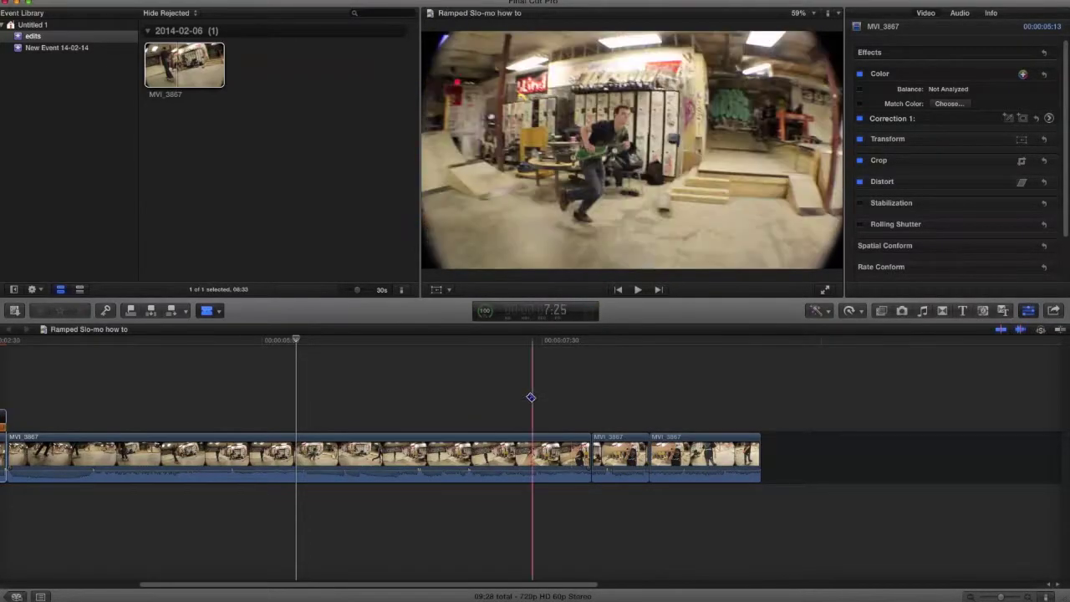
pyautogui.click(609, 455)
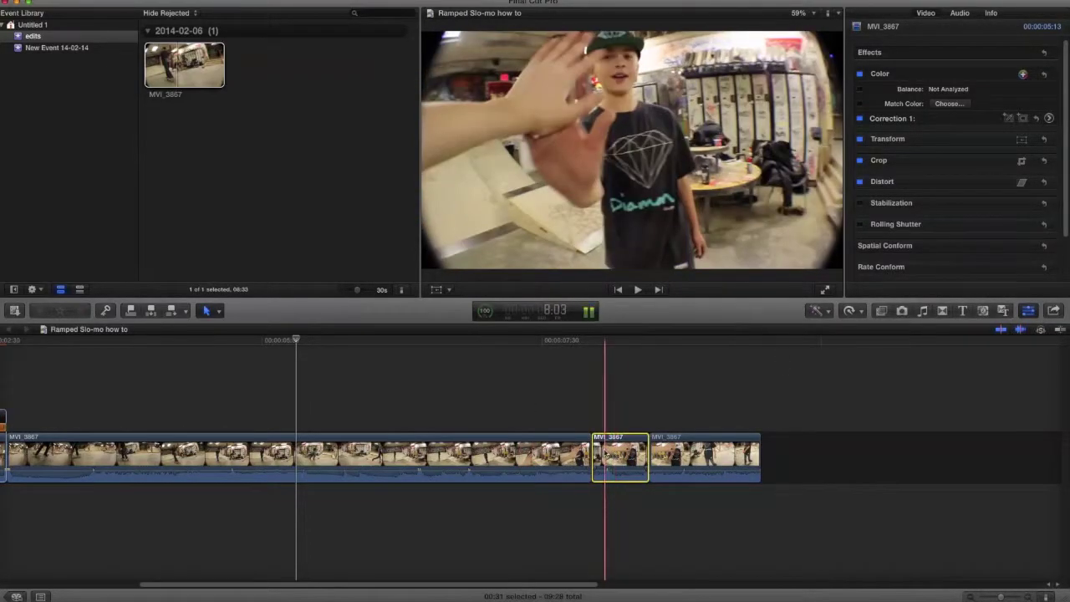
pyautogui.click(859, 314)
pyautogui.moveTo(870, 325)
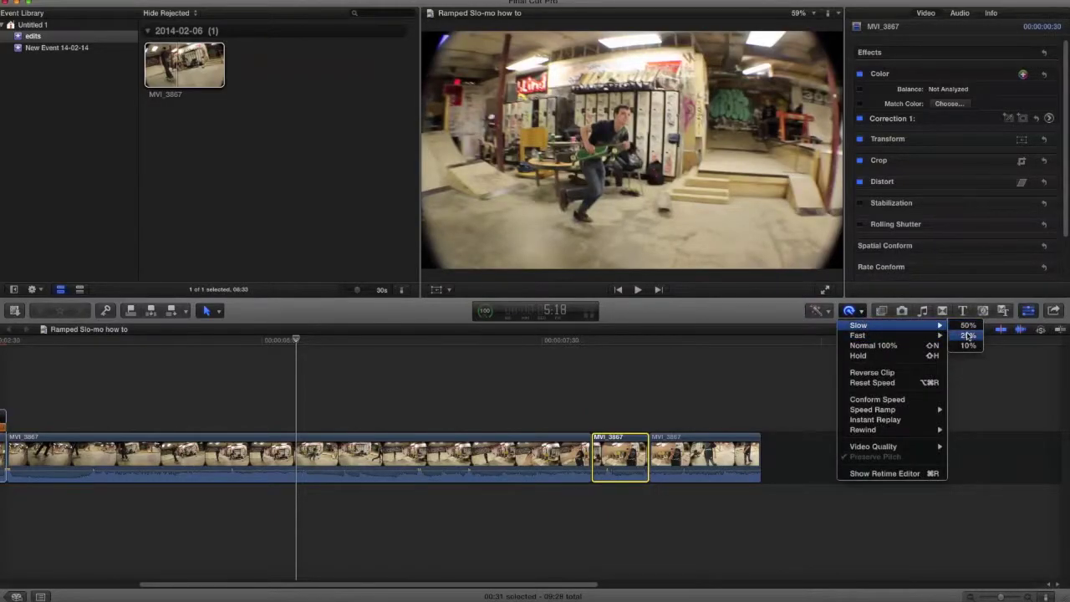
pyautogui.click(968, 326)
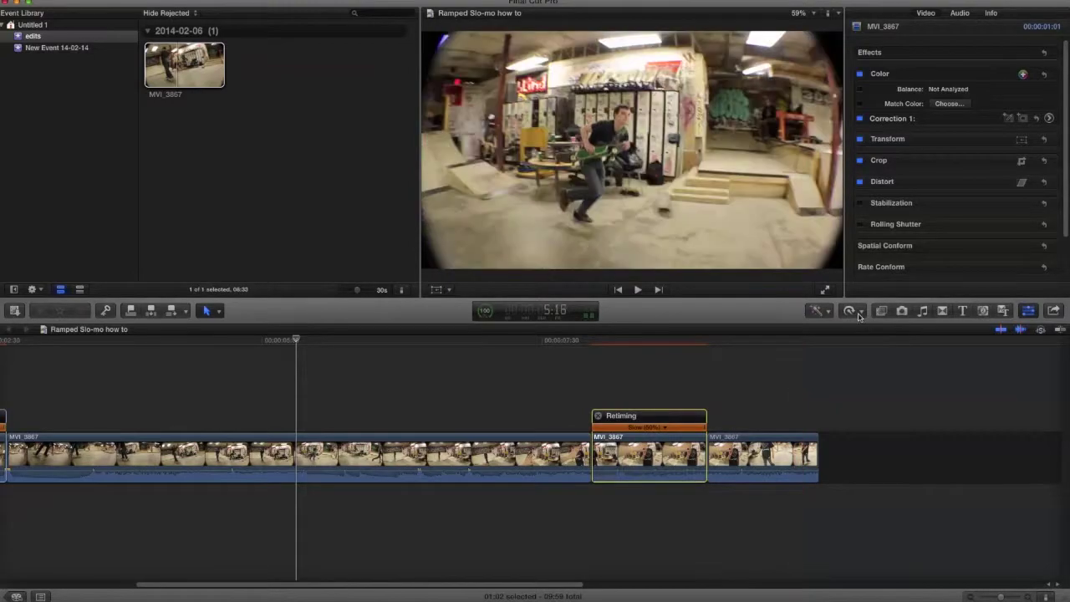
# Step: Toggle Preserve Pitch for the 50% piece and play back the new slow section
pyautogui.click(861, 312)
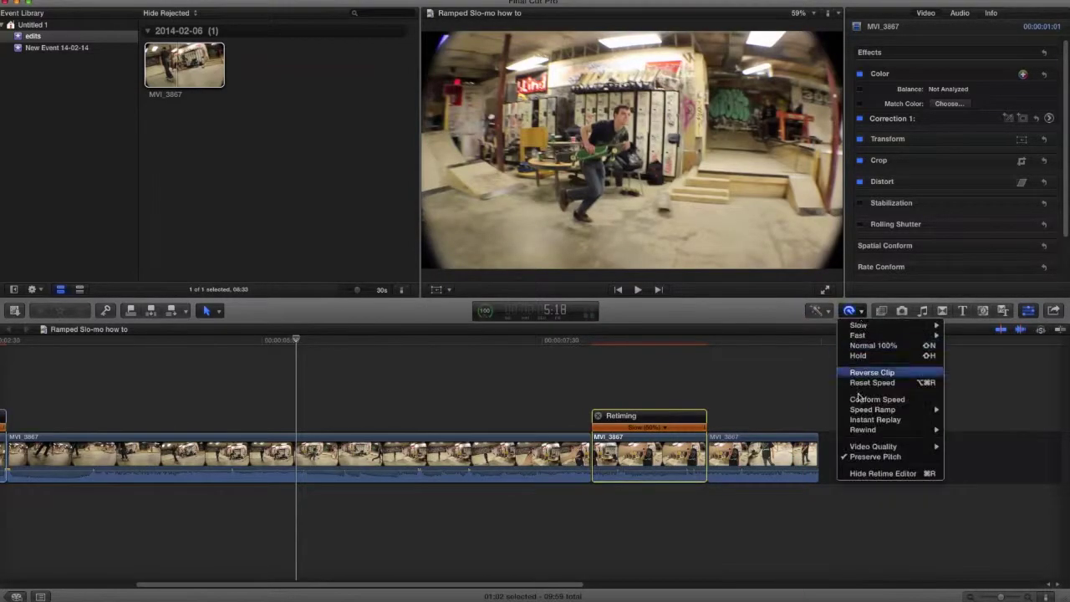
pyautogui.click(865, 459)
pyautogui.moveTo(433, 587)
pyautogui.mouseDown()
pyautogui.moveTo(416, 587)
pyautogui.moveTo(454, 588)
pyautogui.mouseUp()
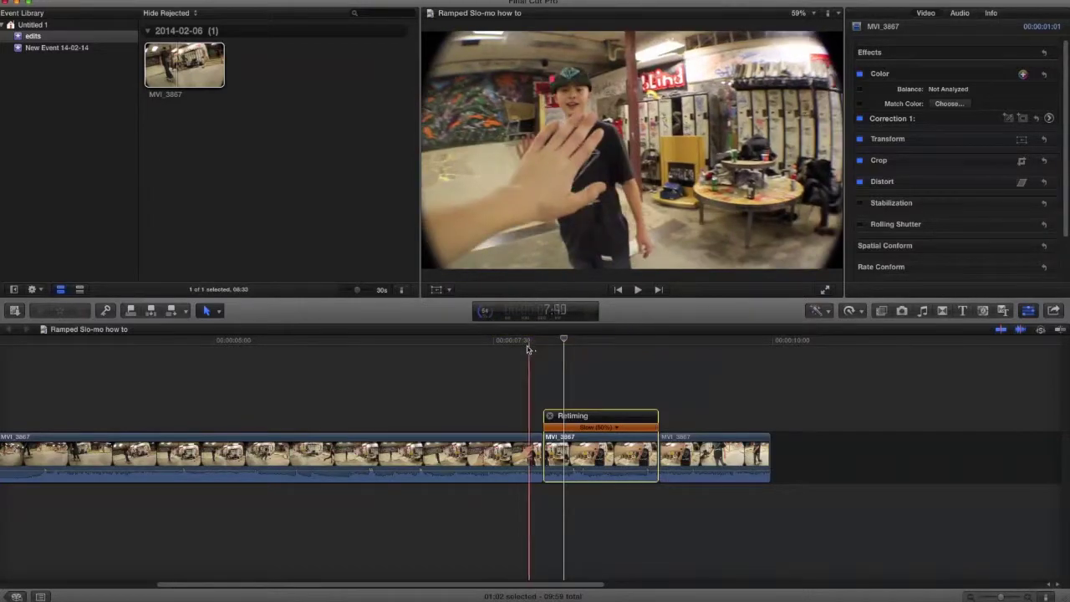
pyautogui.press('space')
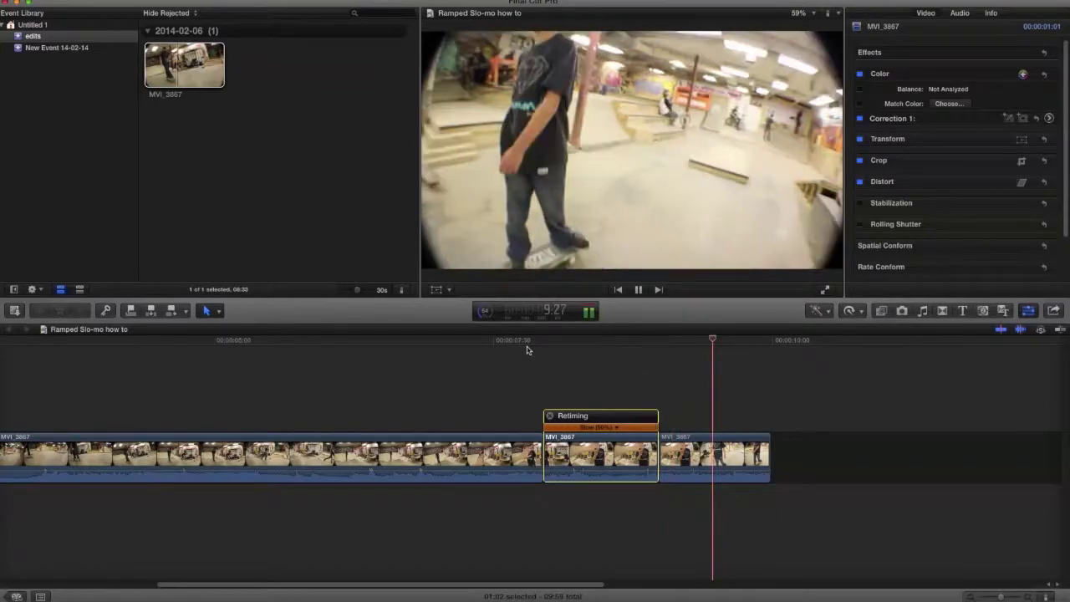
pyautogui.moveTo(539, 585); pyautogui.dragTo(303, 577)
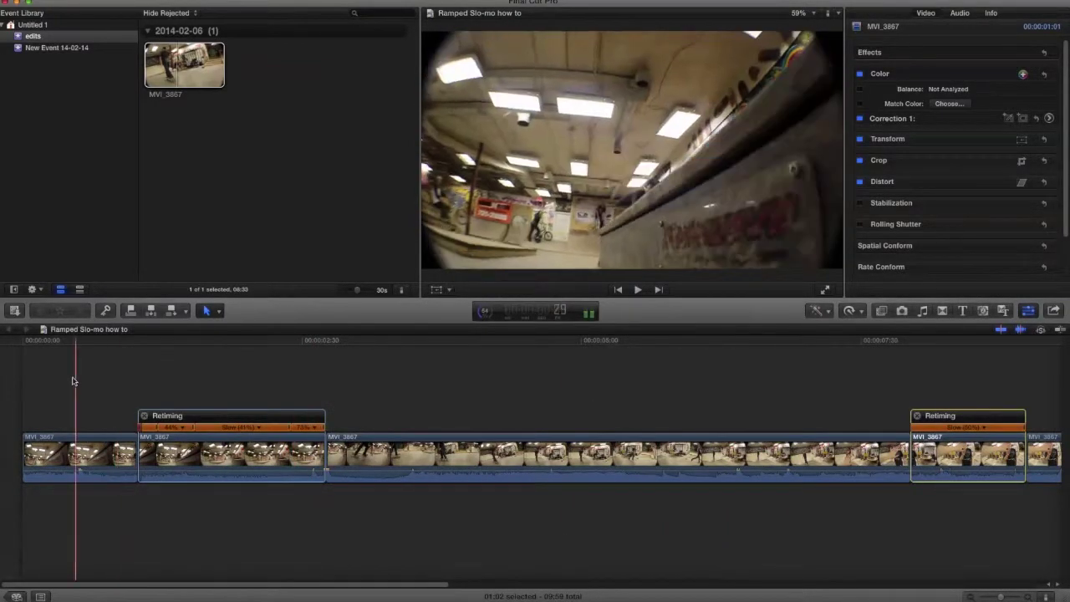
# Step: Play the edit back from the start of the timeline
pyautogui.click(60, 381)
pyautogui.press('super+4')
pyautogui.press('space')
pyautogui.press('super+4')
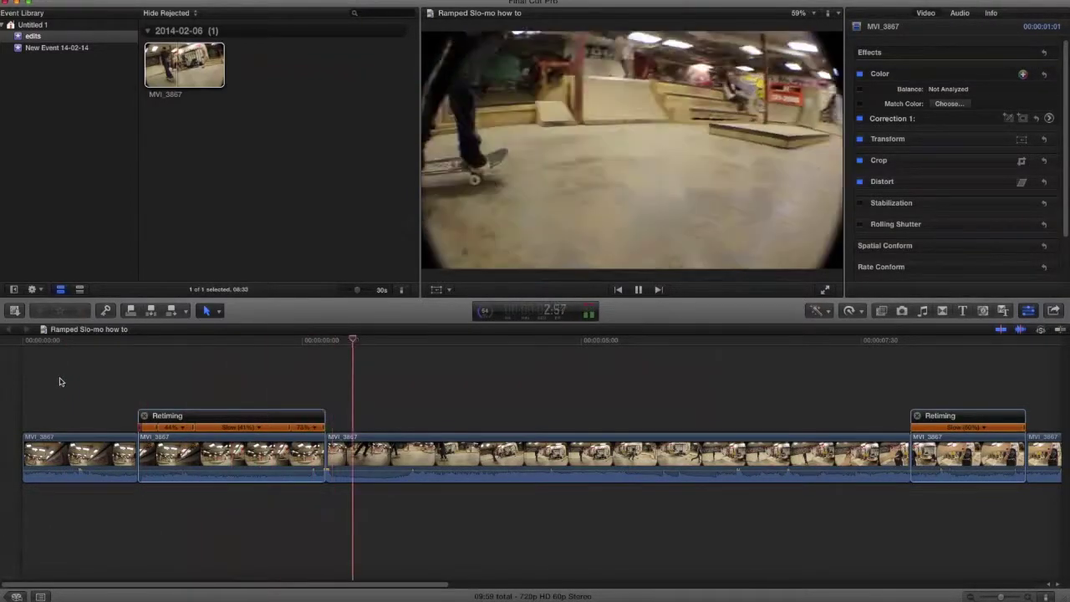
pyautogui.press('space')
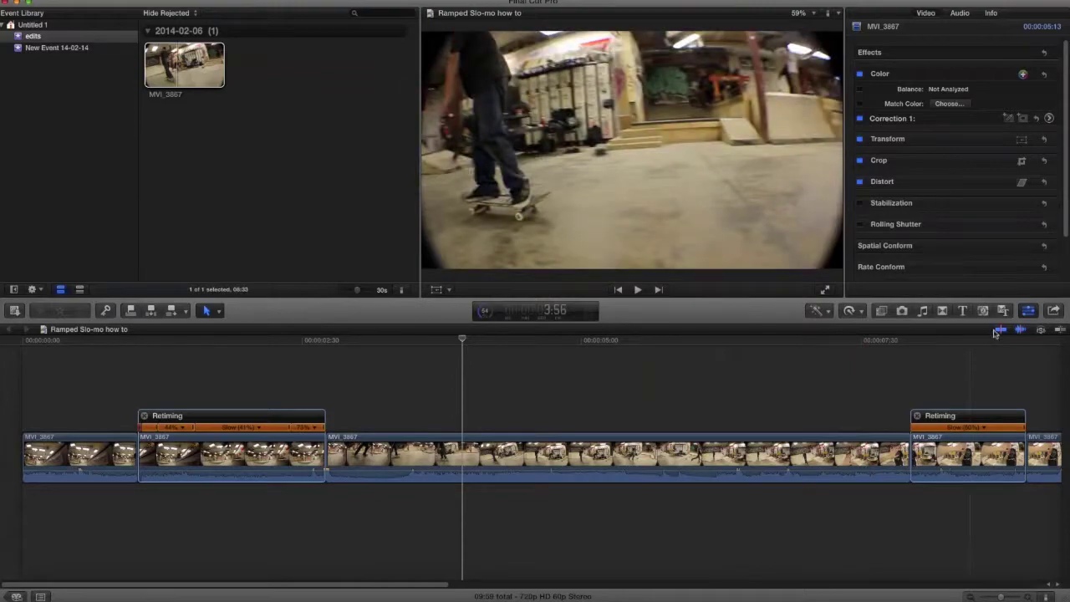
# Step: Drag the first ramp step's handle until it reads Slow (13%), then cue up before the ramp
pyautogui.click(231, 456)
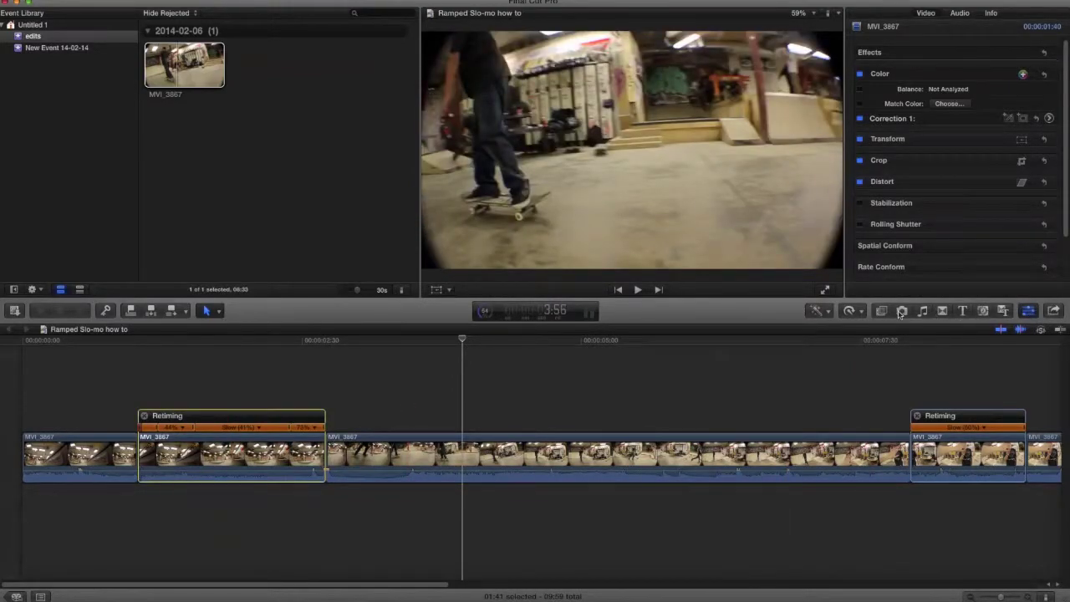
pyautogui.click(829, 311)
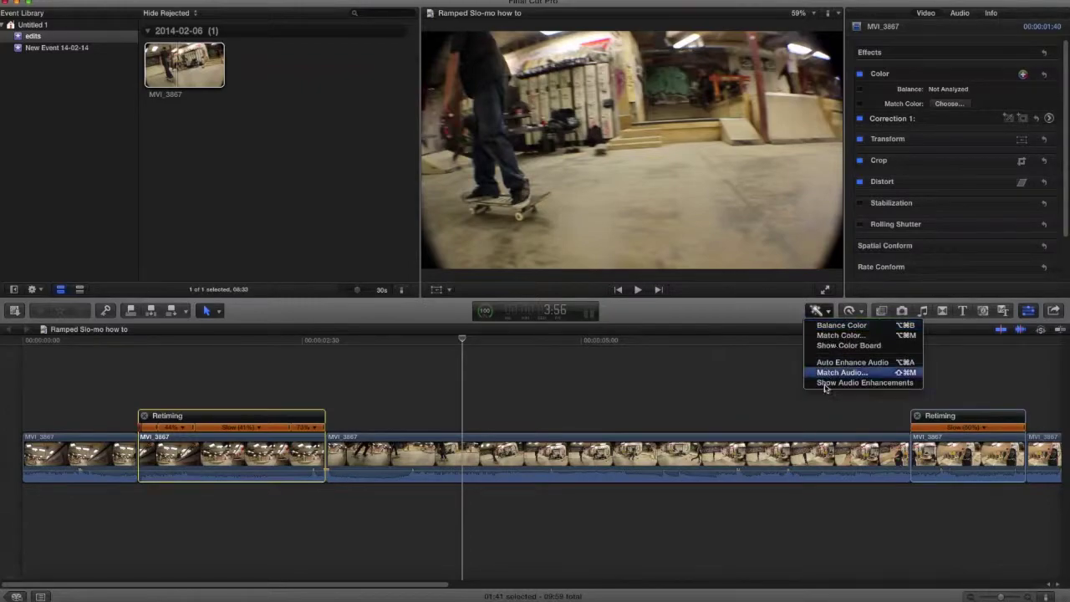
pyautogui.click(694, 308)
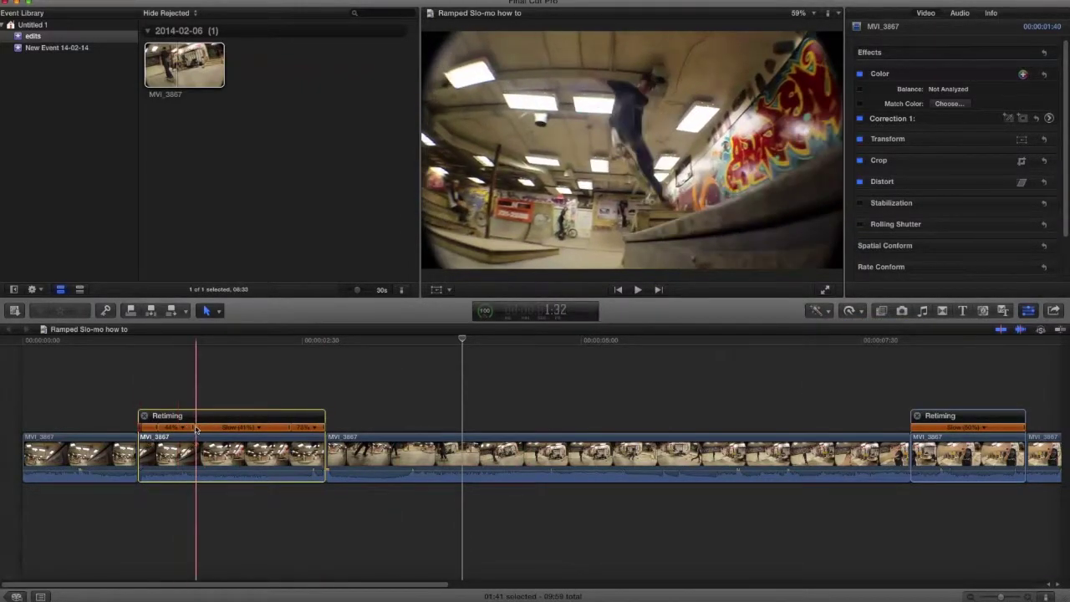
pyautogui.moveTo(189, 430); pyautogui.dragTo(276, 428)
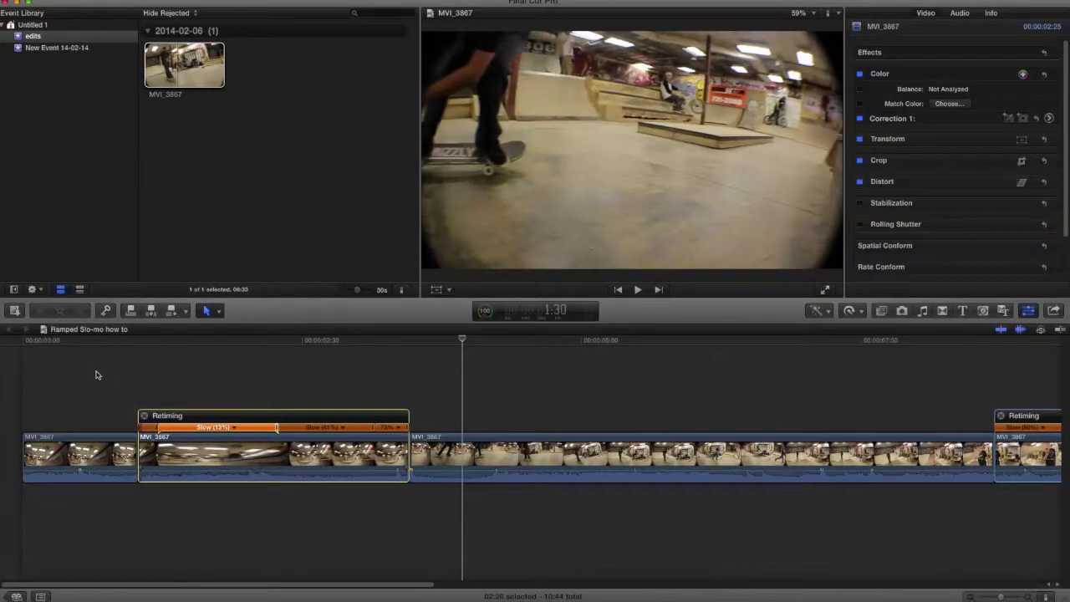
pyautogui.click(127, 364)
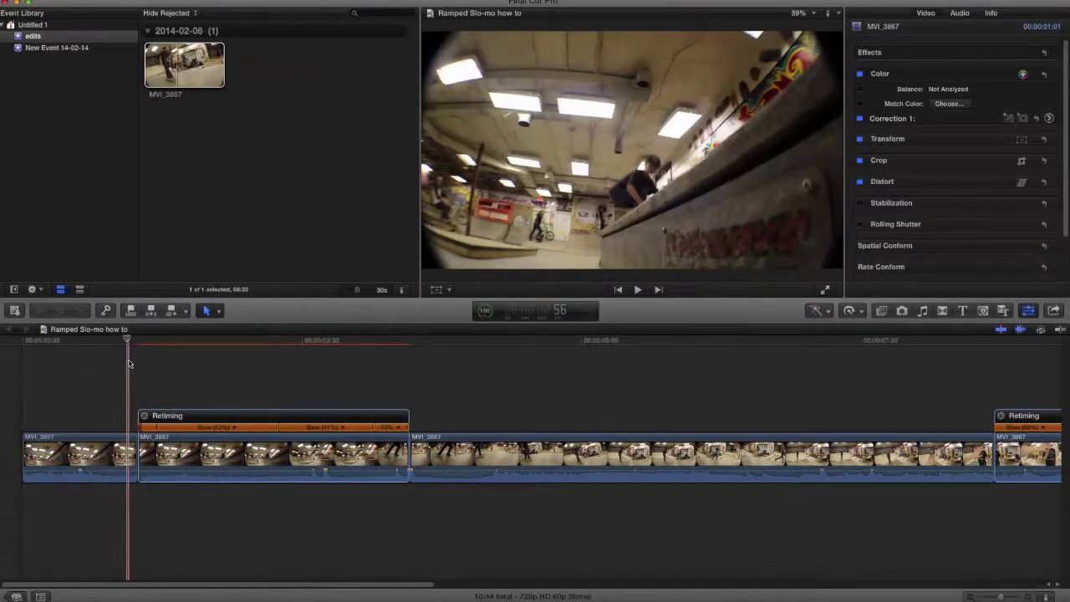
pyautogui.press('Right')
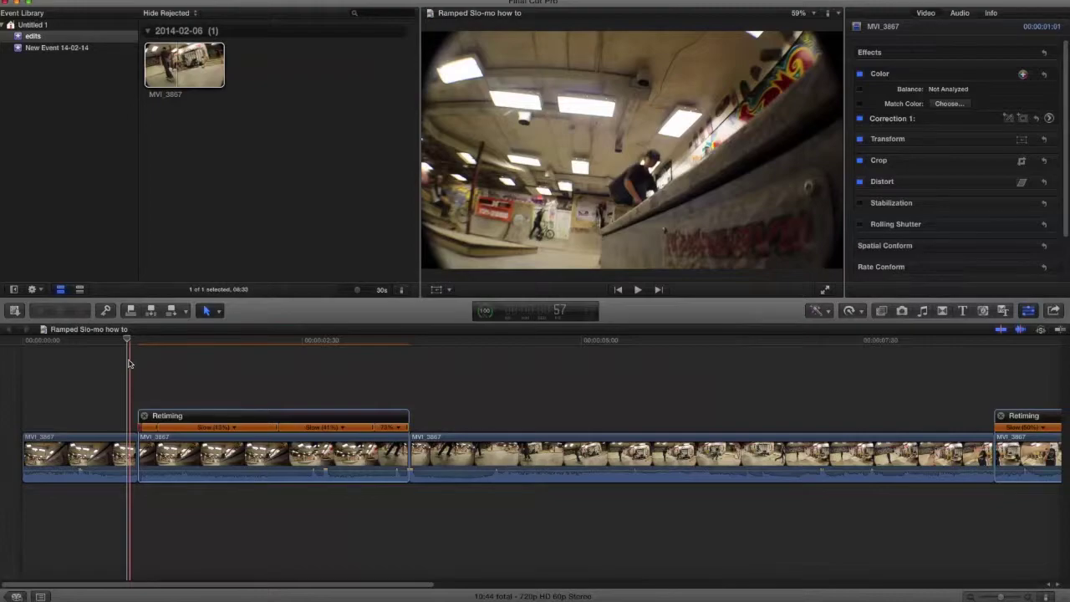